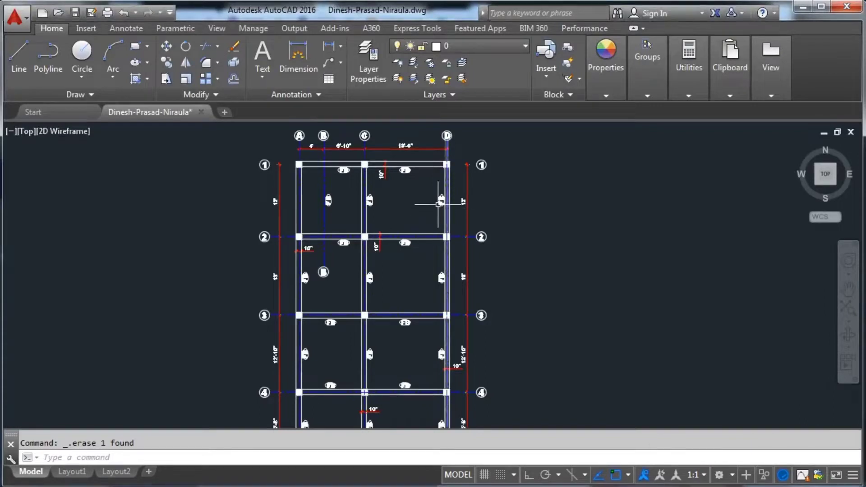
Examine the beam layout plan, including its grid lines A to D and 1 to 5, columns and span dimensions.
drag(414, 199, 399, 220)
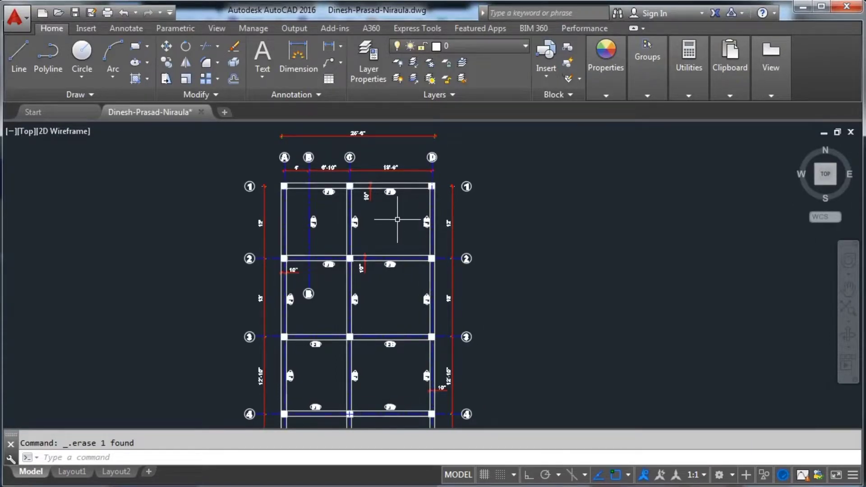
scroll(397, 219, down, 2)
scroll(476, 220, up, 2)
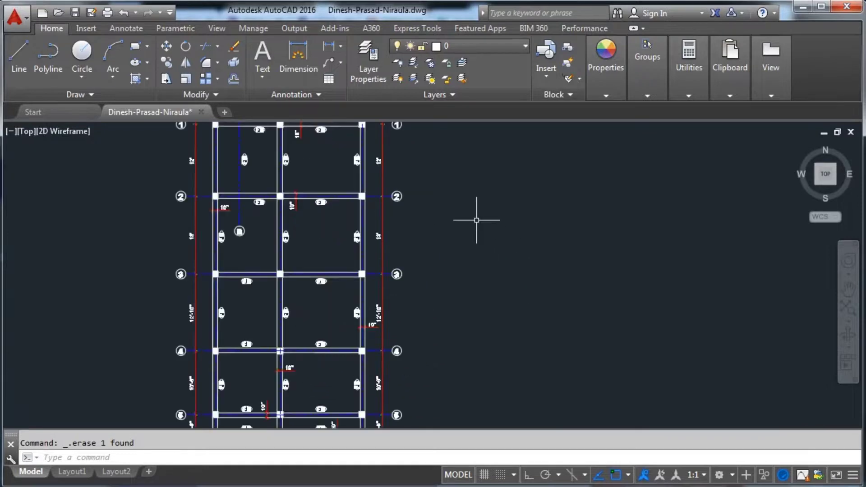
scroll(476, 220, down, 4)
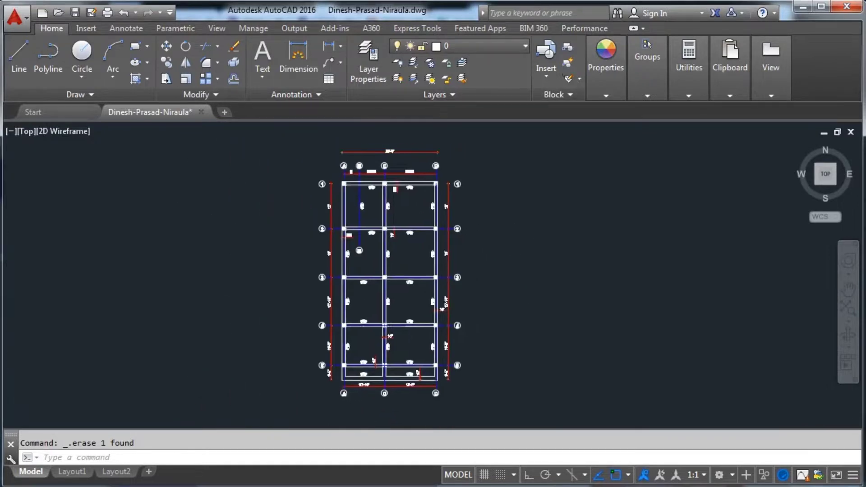
scroll(406, 208, up, 2)
drag(405, 206, 421, 228)
scroll(424, 230, up, 4)
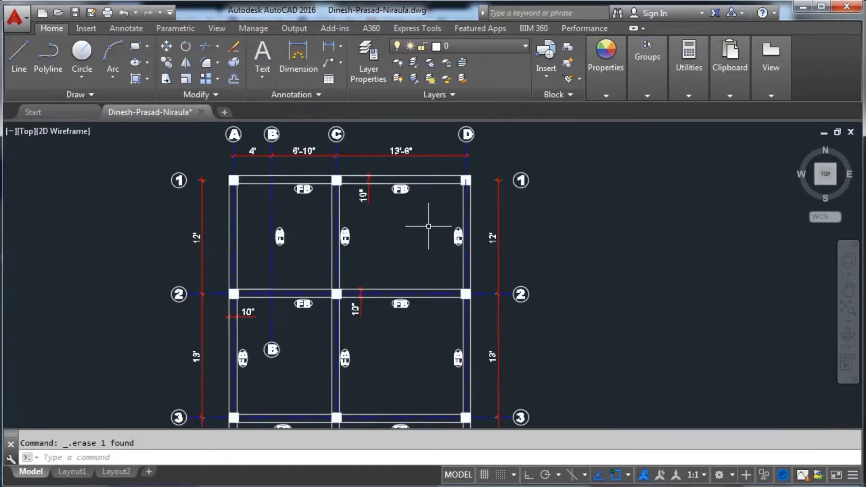
scroll(431, 238, down, 5)
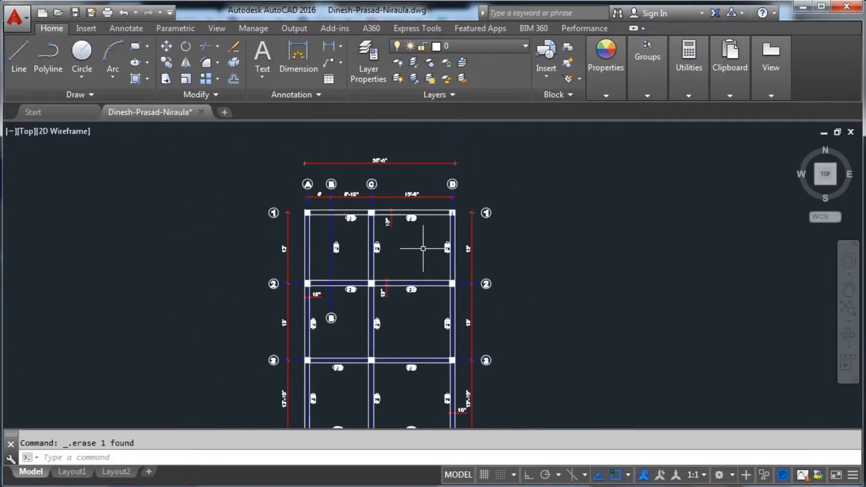
scroll(416, 224, up, 1)
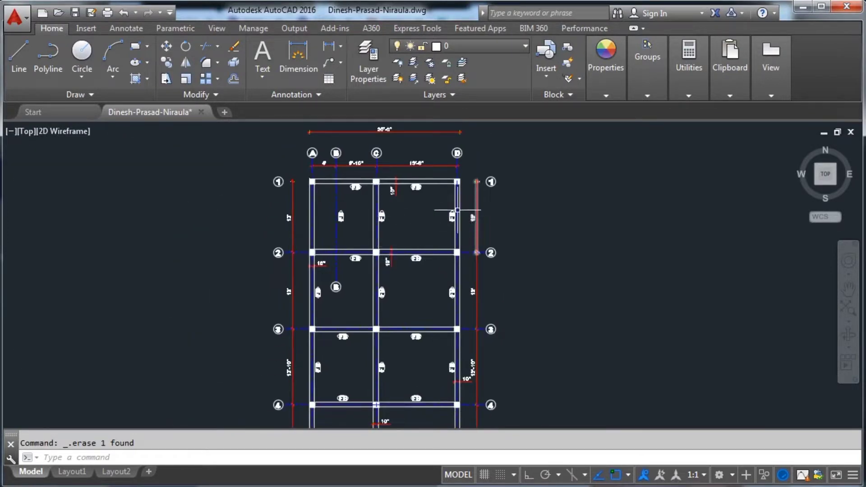
drag(419, 273, 423, 224)
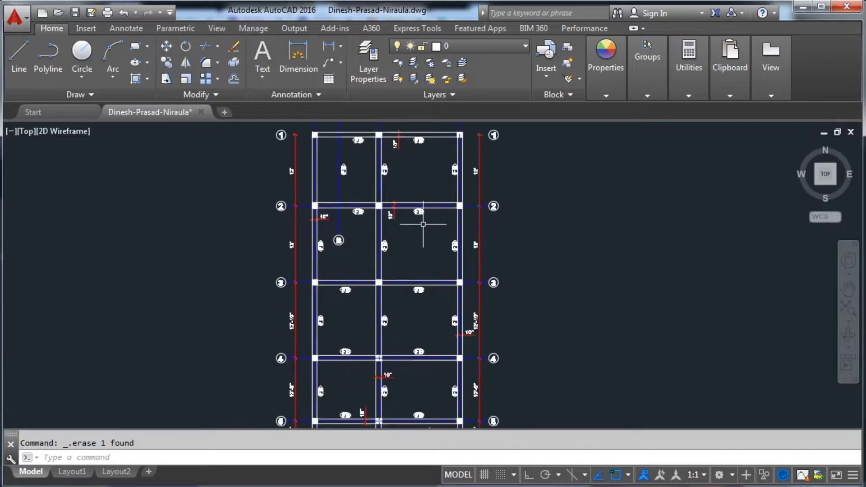
scroll(412, 252, down, 2)
scroll(425, 236, up, 5)
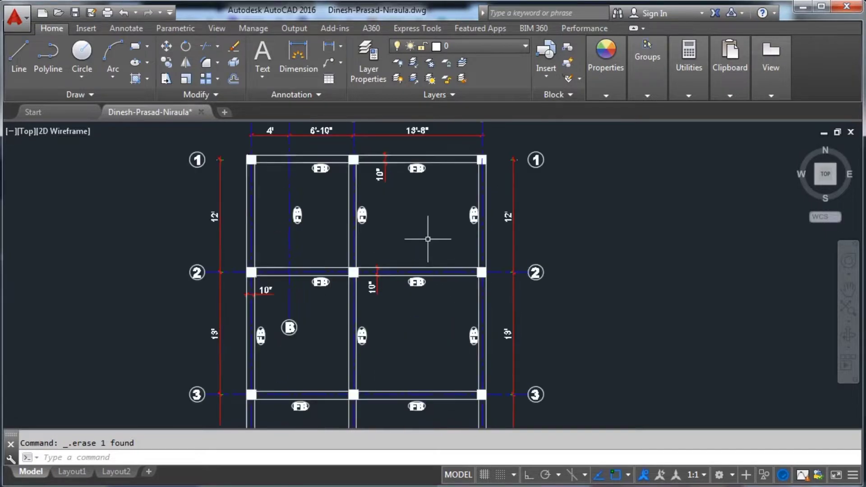
scroll(411, 217, down, 4)
scroll(531, 203, down, 6)
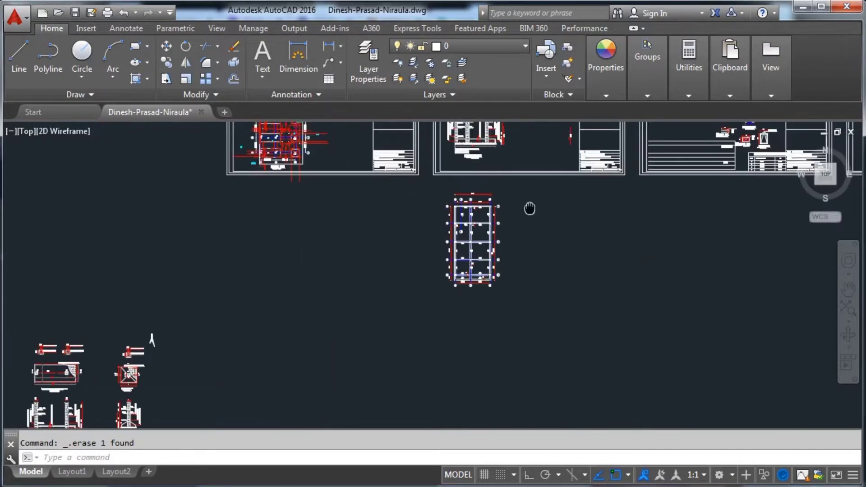
scroll(391, 284, up, 8)
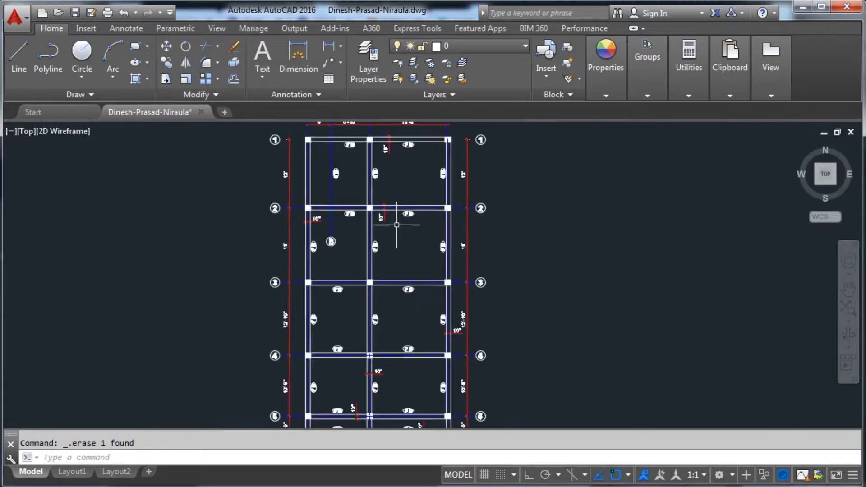
scroll(380, 195, down, 5)
scroll(380, 195, up, 4)
scroll(378, 198, down, 4)
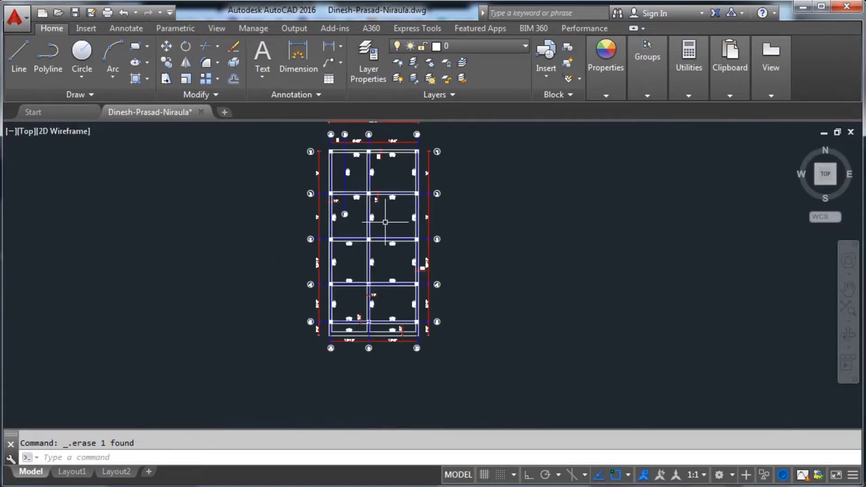
scroll(356, 181, up, 2)
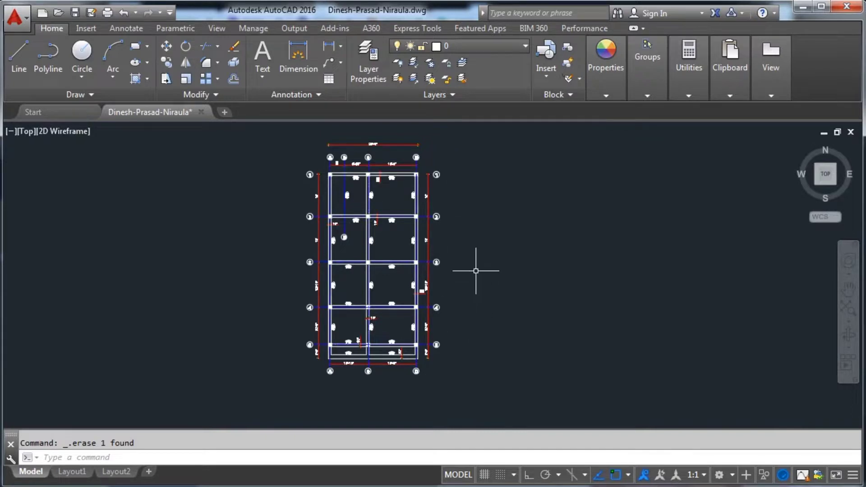
scroll(469, 242, up, 2)
scroll(469, 239, down, 2)
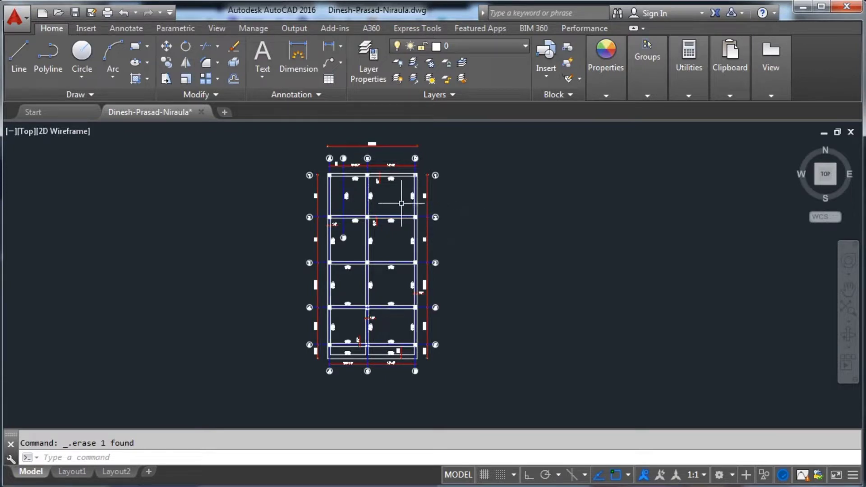
scroll(398, 195, up, 3)
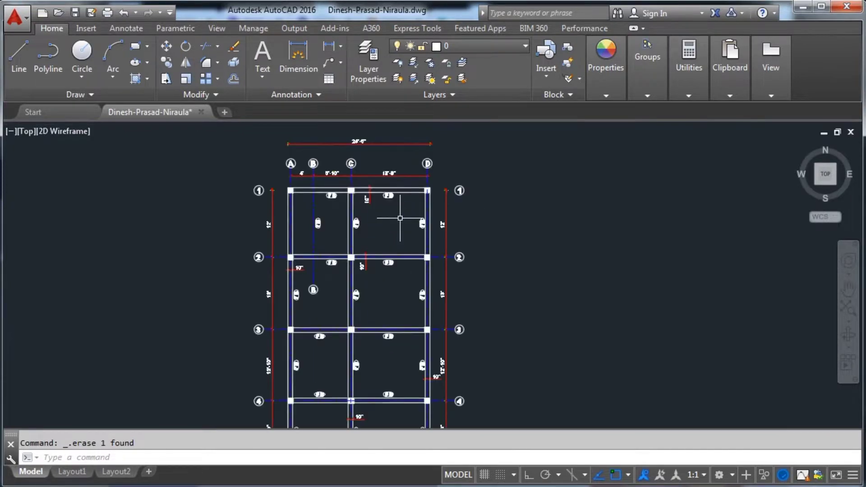
scroll(397, 212, up, 6)
scroll(388, 295, down, 3)
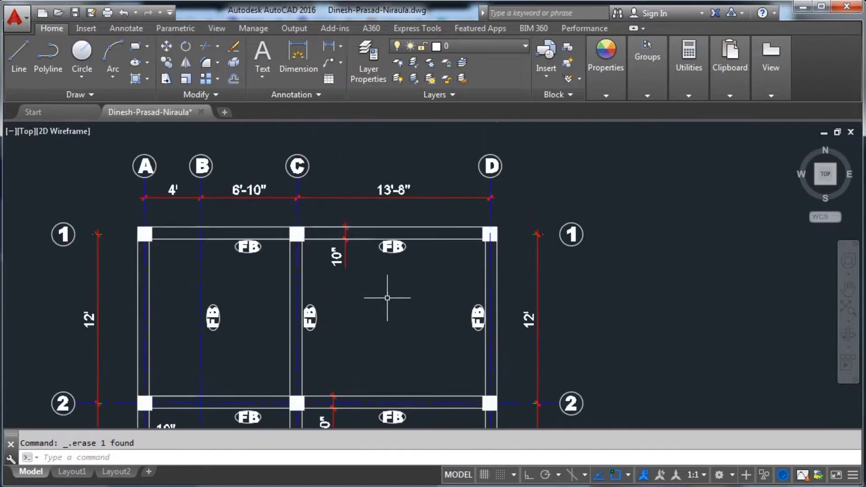
Dimension the building's overall width between the outer corners at grids A and D, placing the dimension line above the existing overall width dimension.
drag(386, 286, 392, 338)
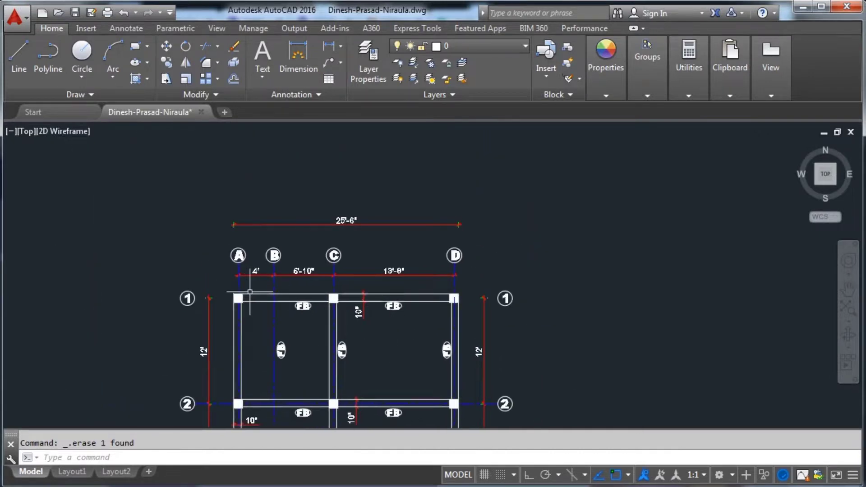
scroll(249, 292, up, 3)
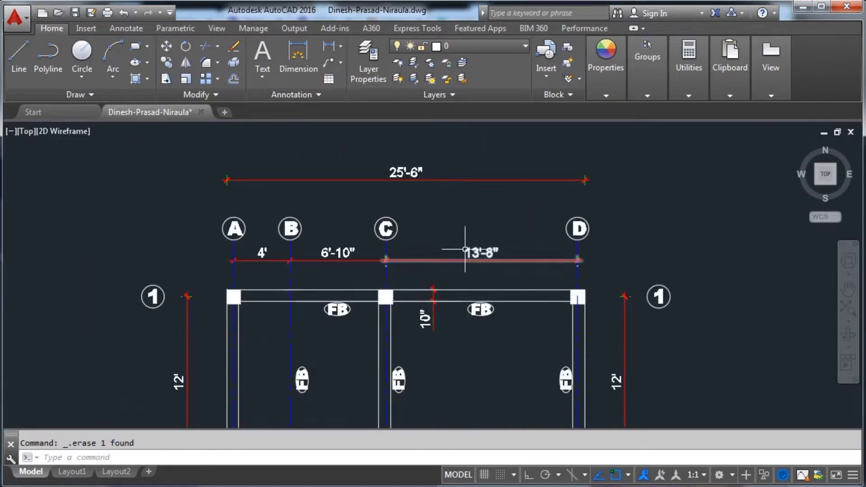
click(298, 56)
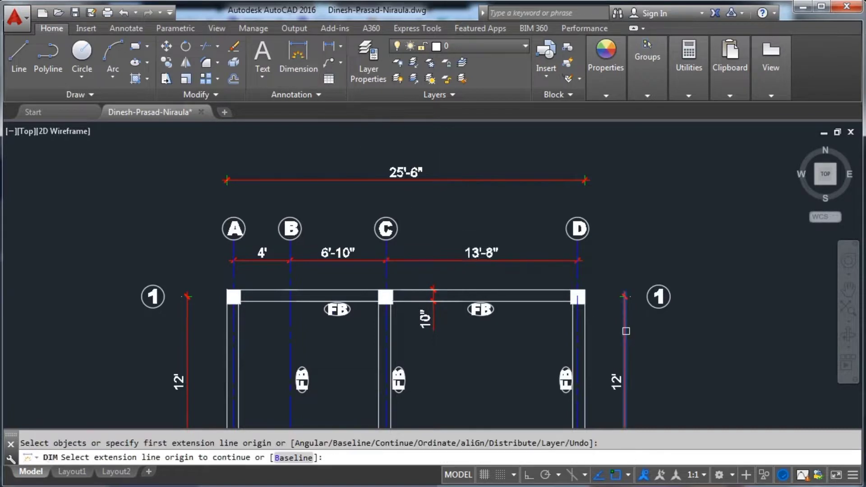
click(584, 290)
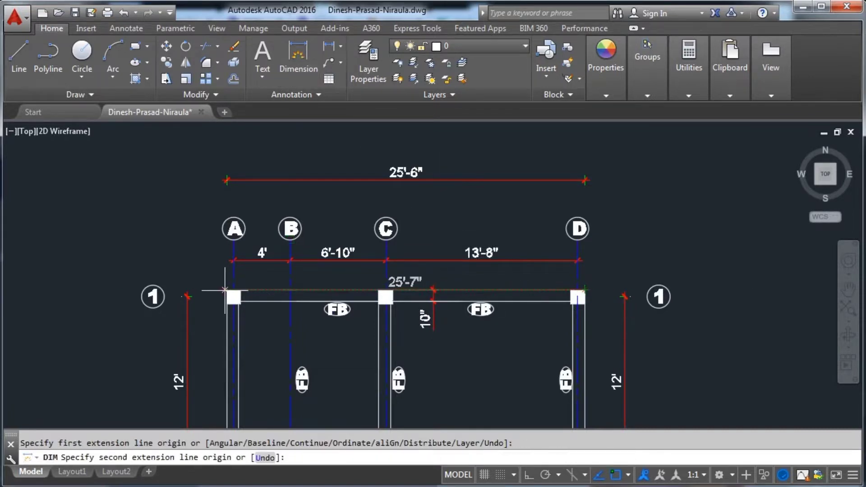
click(224, 289)
scroll(228, 271, down, 3)
click(236, 188)
scroll(352, 188, up, 5)
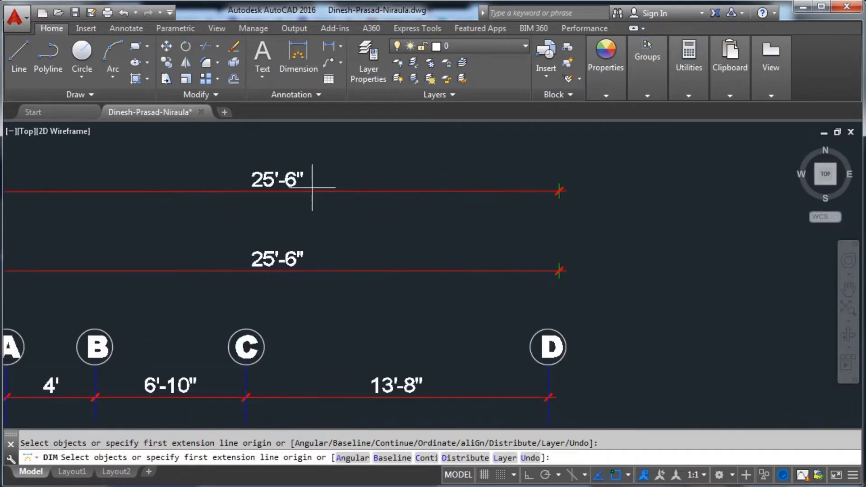
Dimension the building's overall length along the grid D side between its outer corners, placing the dimension line outside the numbered grid bubbles.
scroll(309, 136, down, 5)
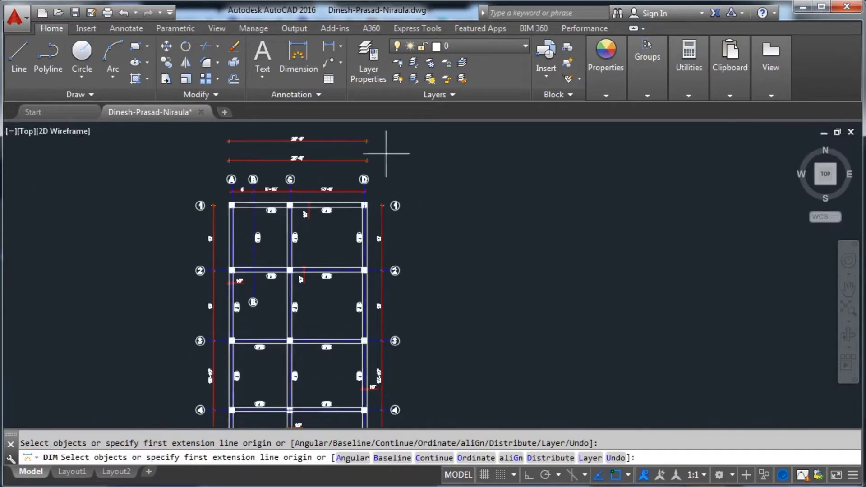
scroll(406, 228, up, 4)
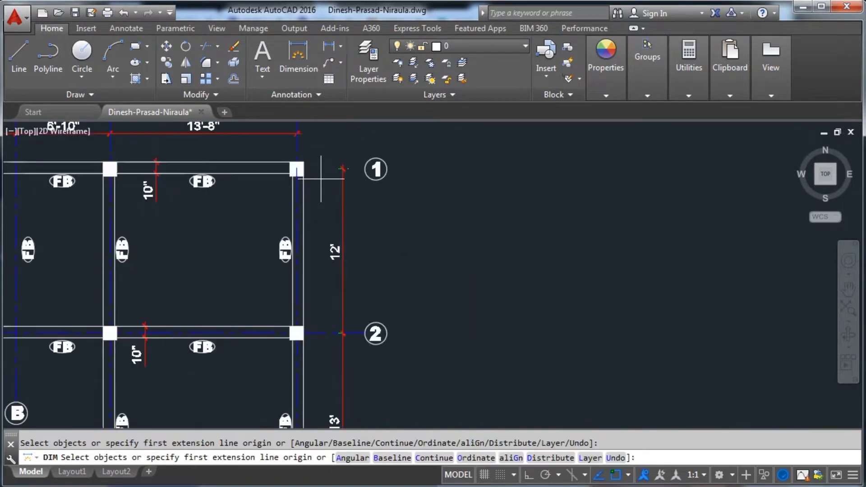
click(301, 159)
scroll(302, 158, up, 2)
scroll(315, 271, down, 6)
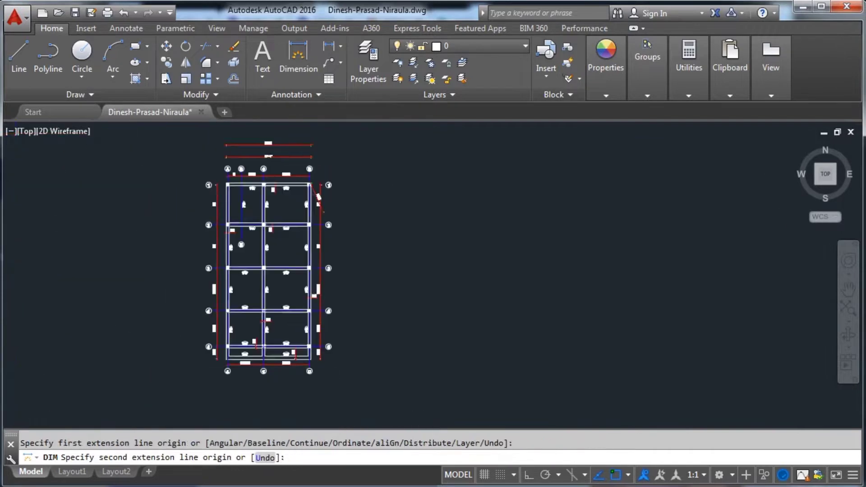
scroll(335, 291, up, 6)
scroll(321, 321, up, 2)
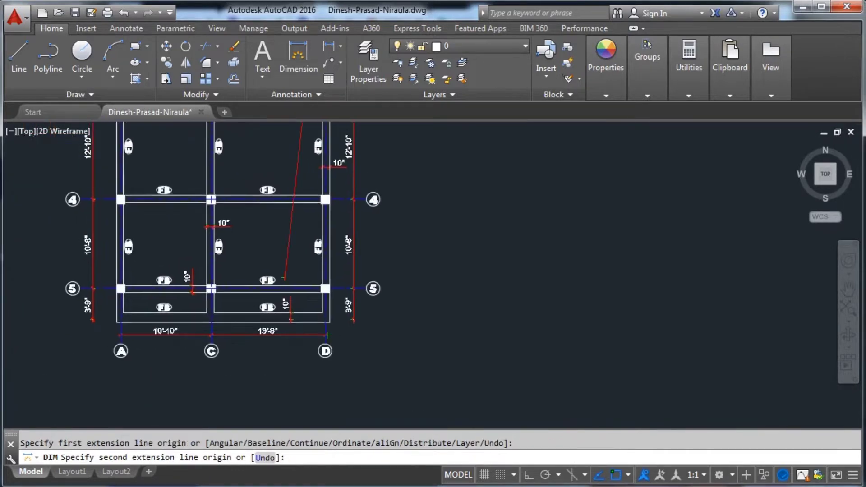
click(320, 322)
scroll(456, 298, down, 2)
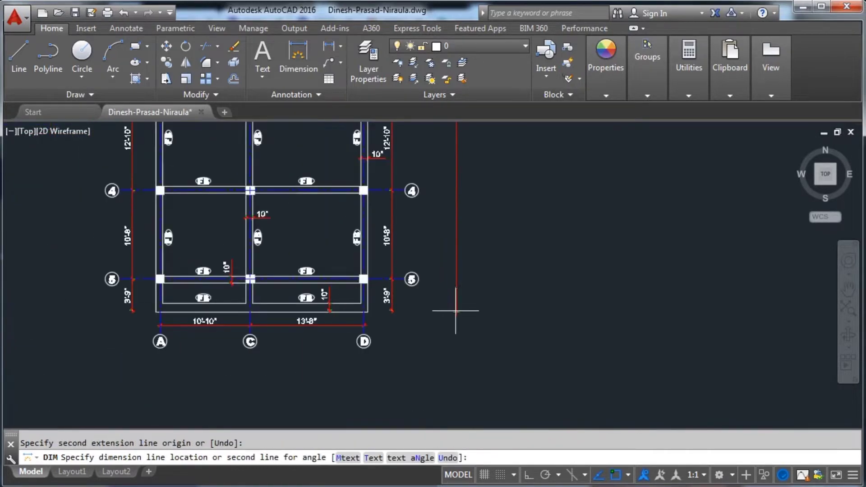
click(455, 318)
scroll(460, 306, down, 3)
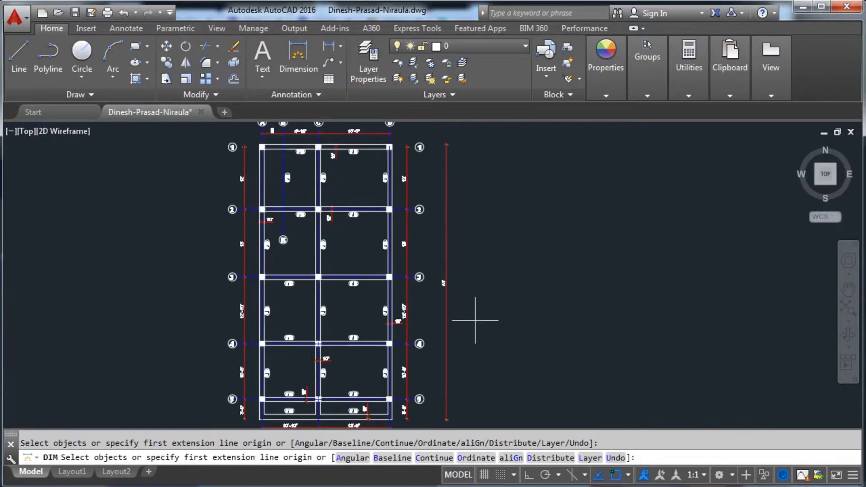
Examine the overall length and width dimensions added around the plan.
scroll(452, 279, up, 6)
scroll(447, 265, up, 2)
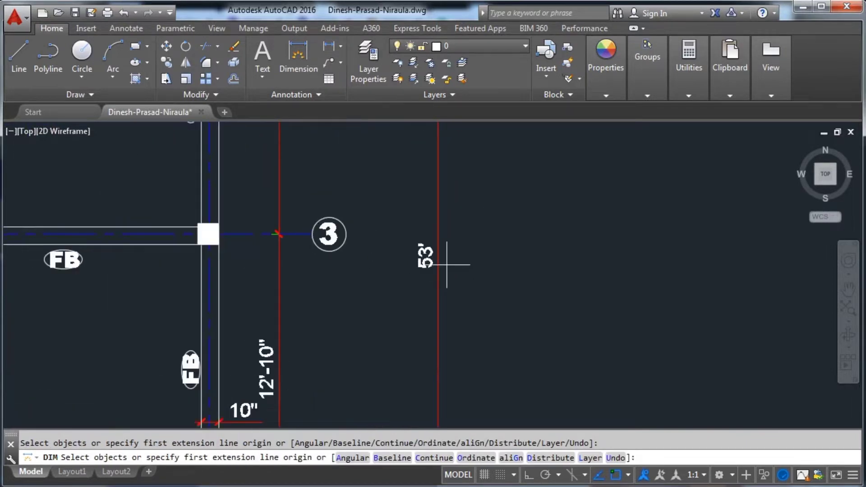
scroll(446, 265, down, 3)
scroll(446, 265, up, 3)
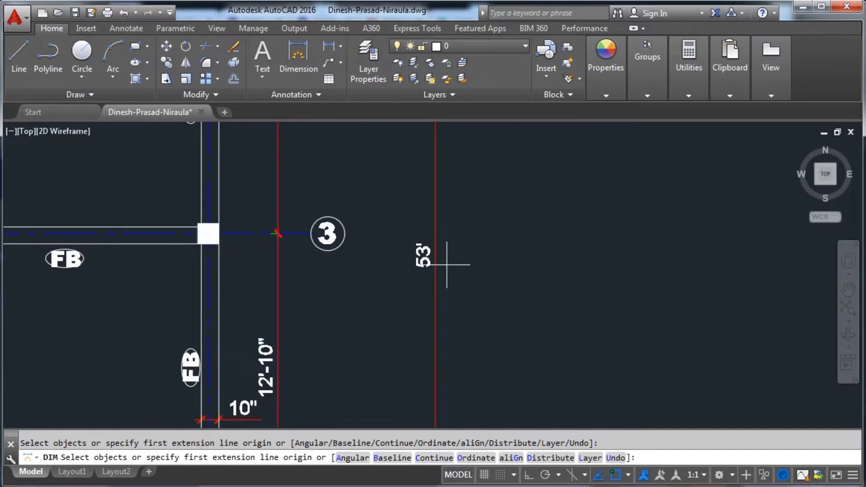
scroll(447, 264, down, 4)
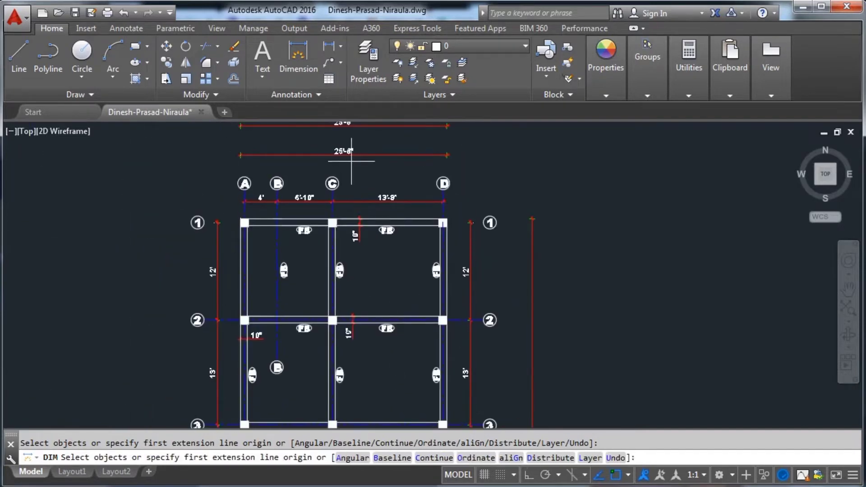
scroll(351, 151, up, 2)
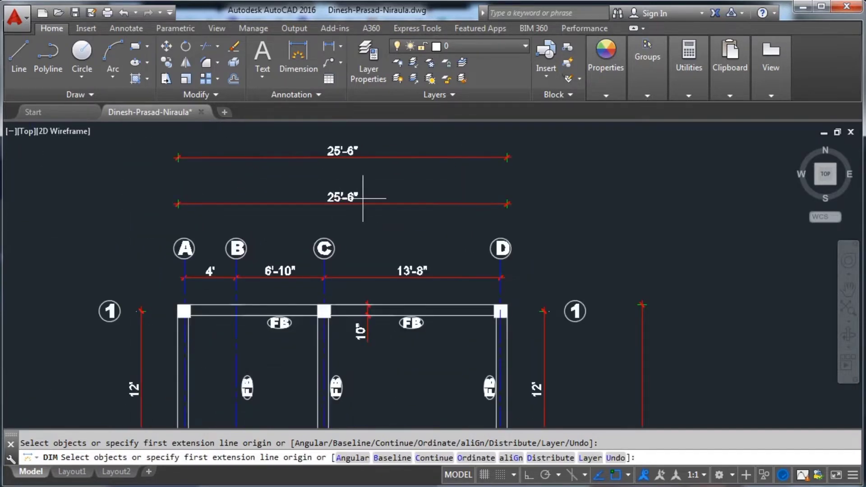
scroll(447, 207, down, 4)
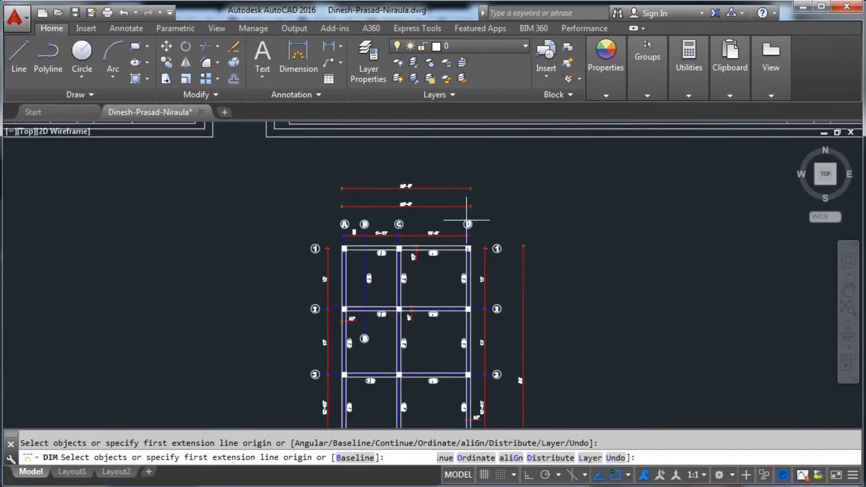
drag(597, 298, 566, 229)
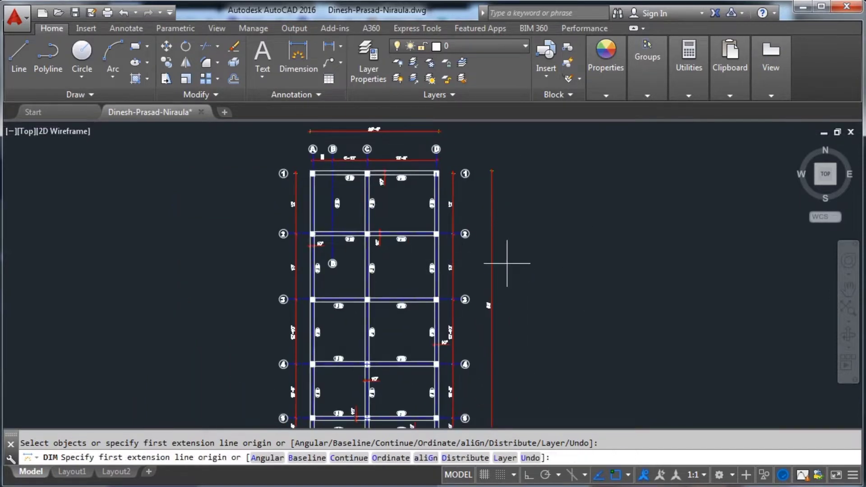
scroll(415, 213, up, 2)
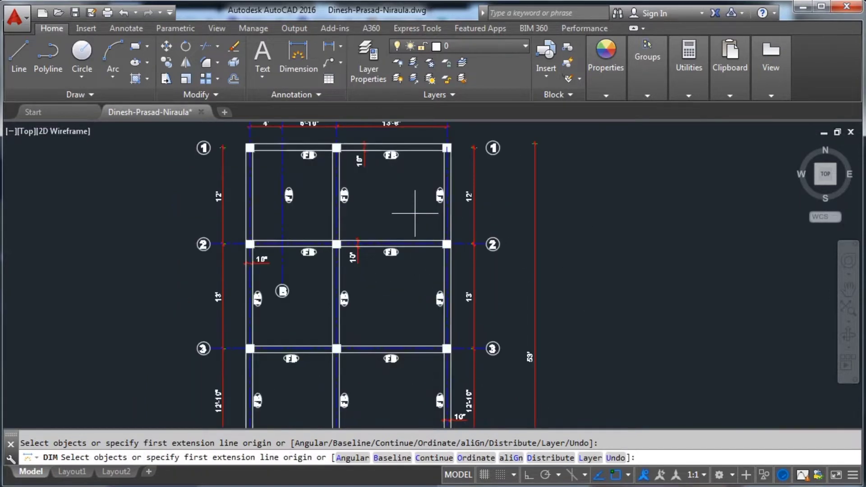
scroll(386, 228, down, 2)
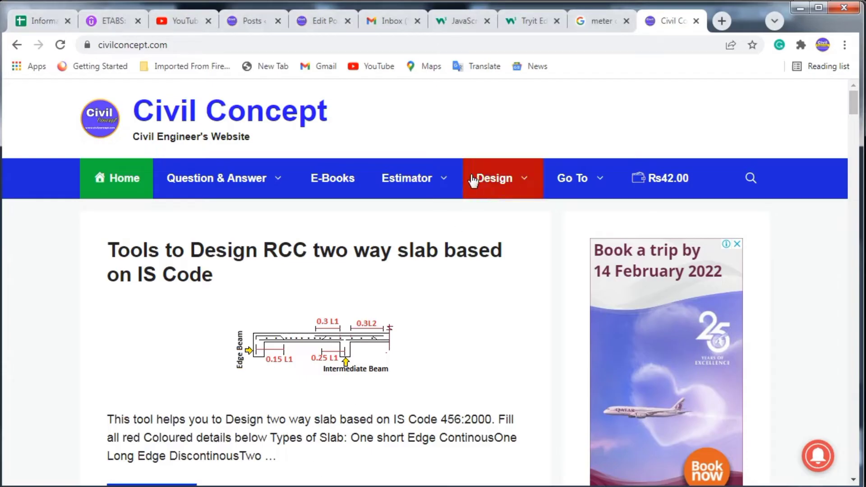
click(187, 44)
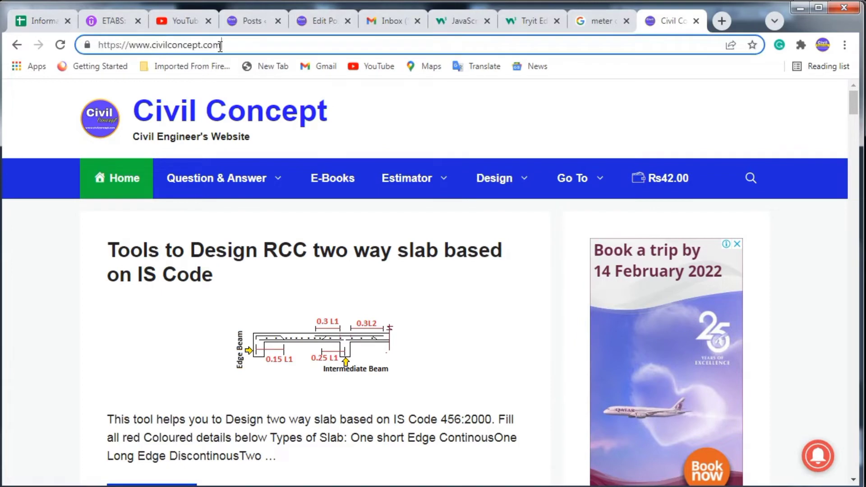
drag(220, 44, 197, 46)
click(156, 44)
click(254, 46)
Open the Slab Estimator from the site's member estimators and dismiss the advertisement.
mouse_move(431, 178)
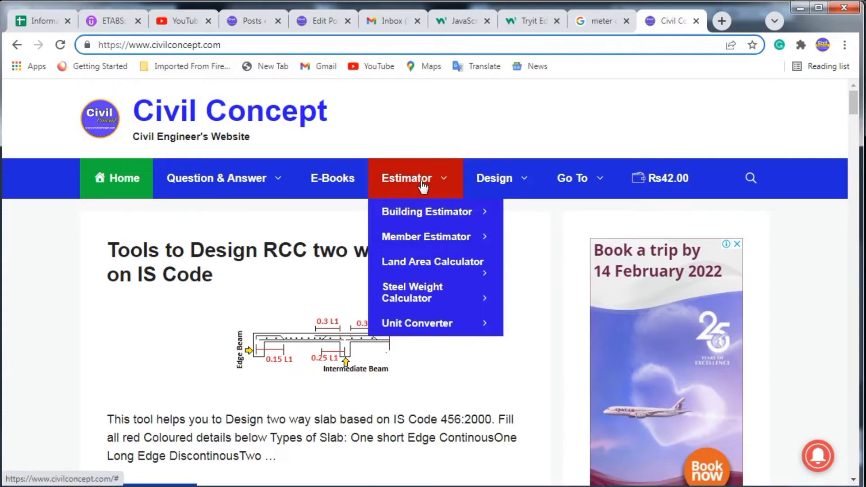
mouse_move(448, 243)
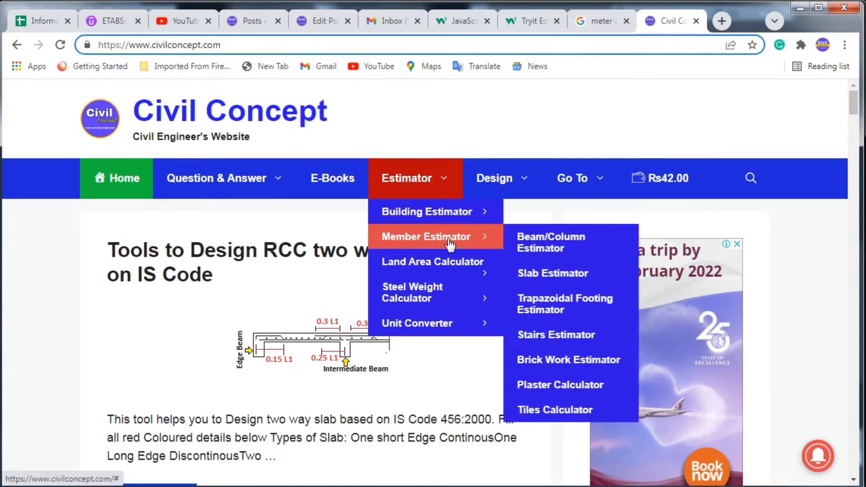
click(548, 277)
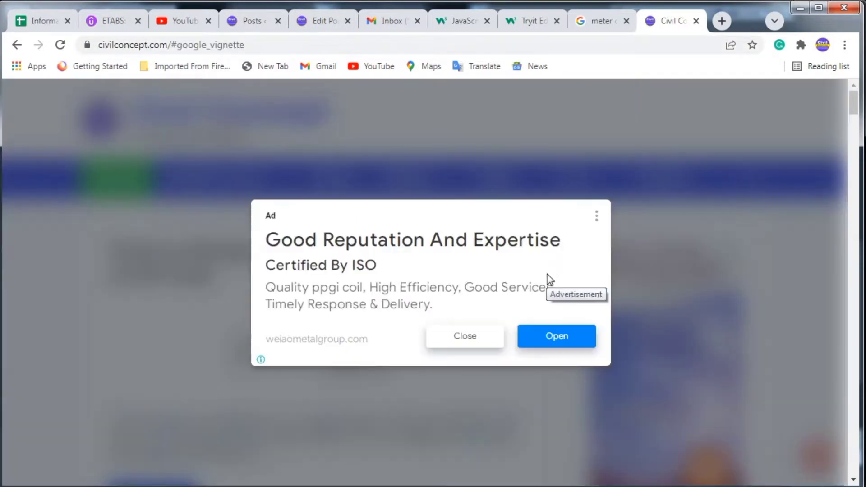
click(466, 337)
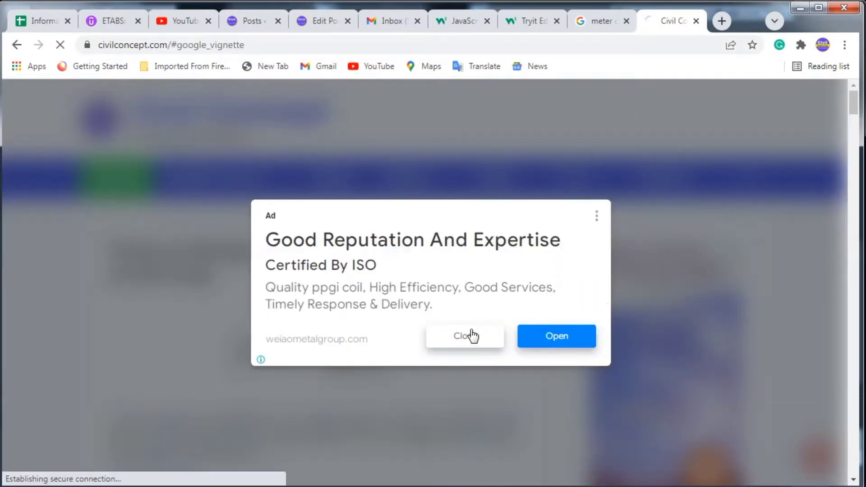
mouse_move(470, 202)
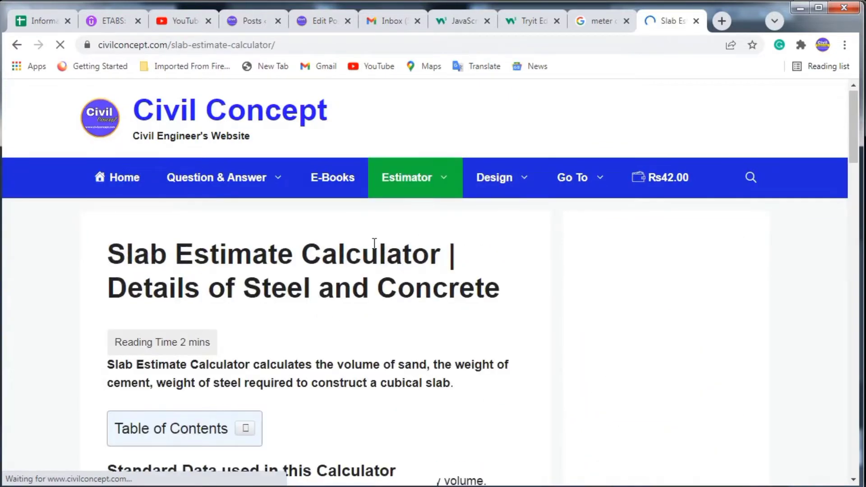
Examine the Slab Estimate Calculator page, including its standard data, slab diagram and slab detail inputs.
scroll(375, 239, down, 7)
scroll(381, 233, down, 9)
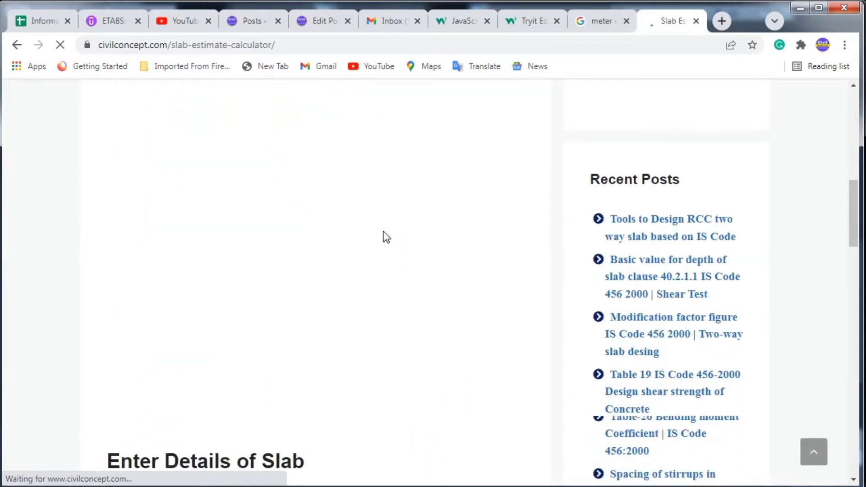
scroll(389, 234, up, 15)
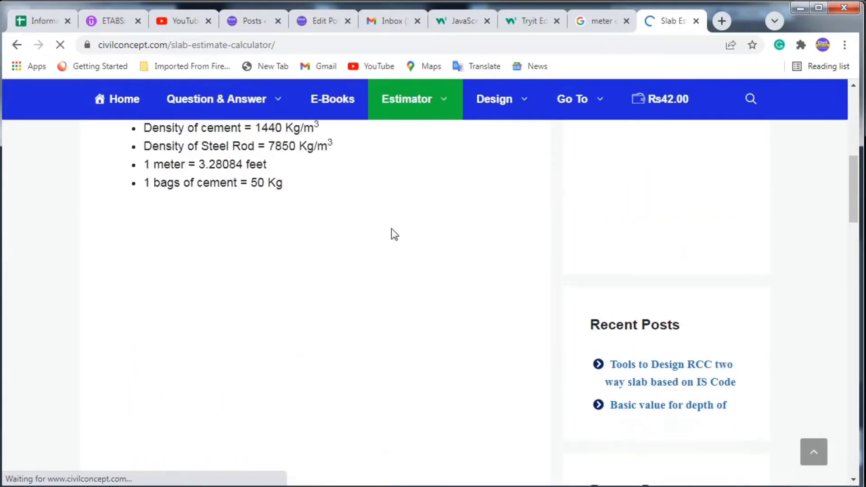
scroll(394, 232, down, 3)
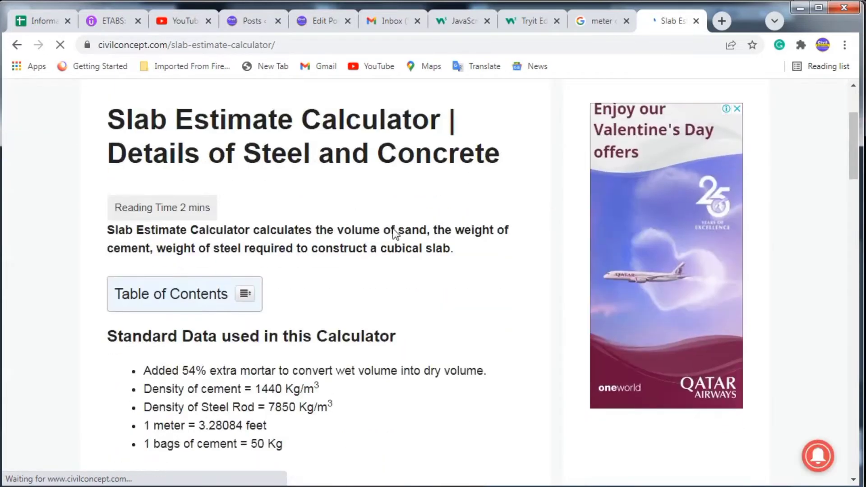
drag(325, 120, 402, 120)
click(439, 162)
scroll(437, 163, down, 8)
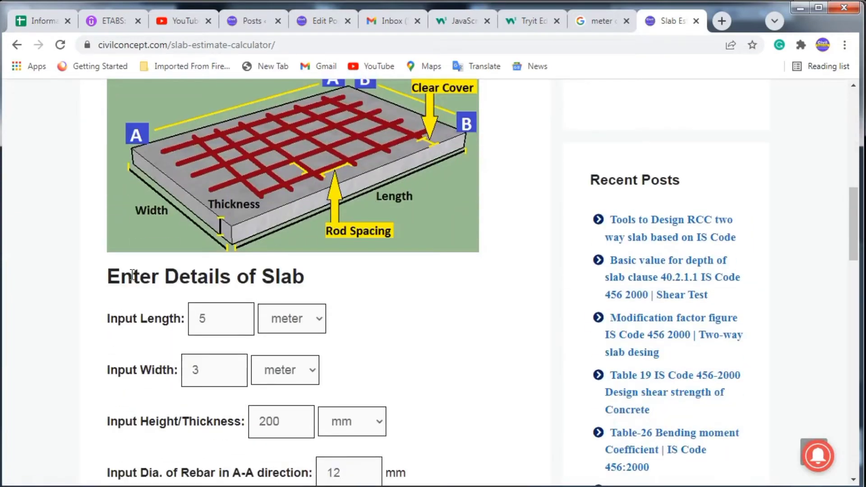
scroll(426, 279, up, 1)
scroll(425, 277, down, 2)
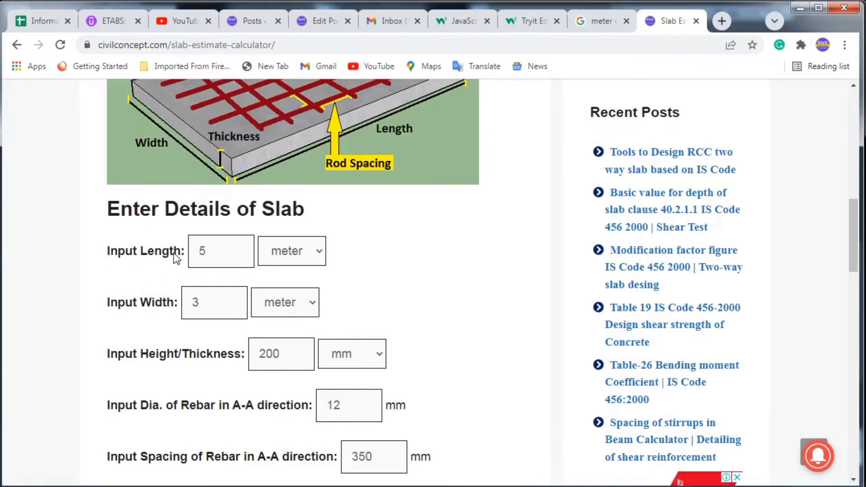
scroll(420, 327, down, 2)
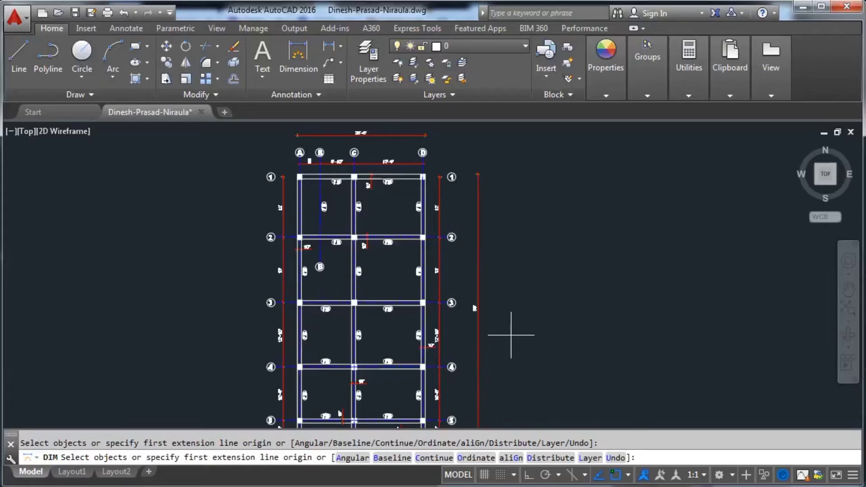
Check the building's overall length in the AutoCAD drawing and enter 53 feet as the slab length in the web calculator.
scroll(510, 331, down, 2)
scroll(513, 327, up, 2)
scroll(512, 326, up, 5)
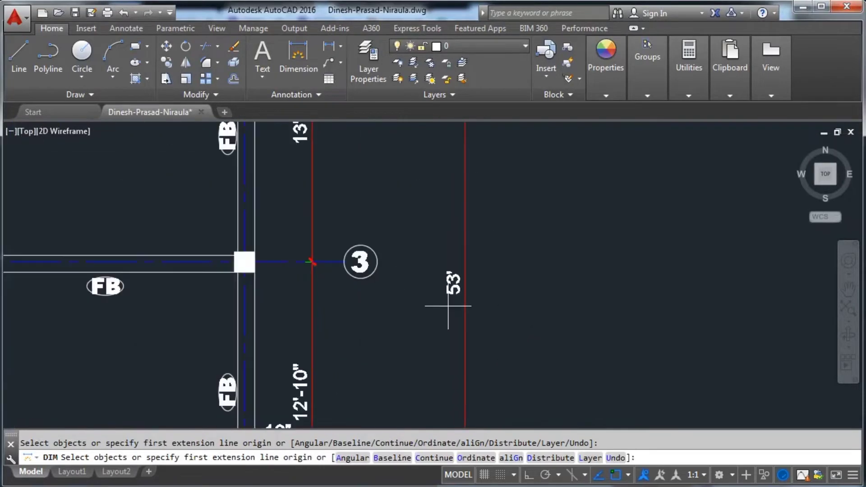
scroll(449, 309, down, 2)
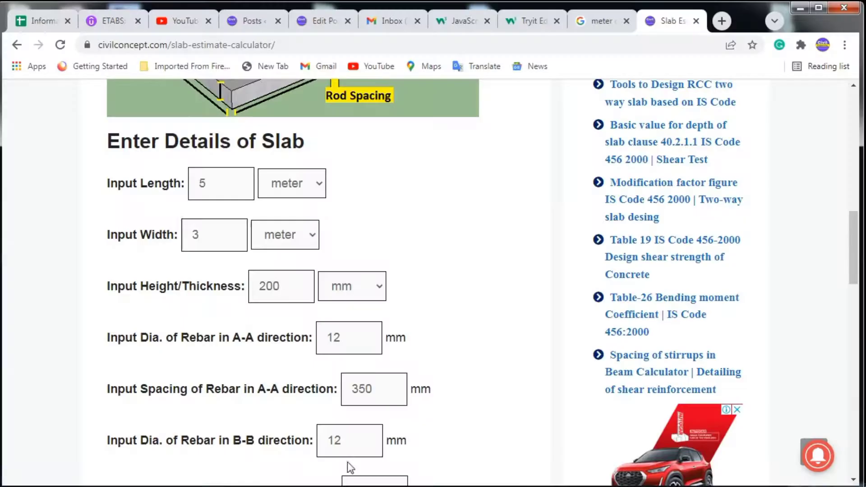
double_click(225, 192)
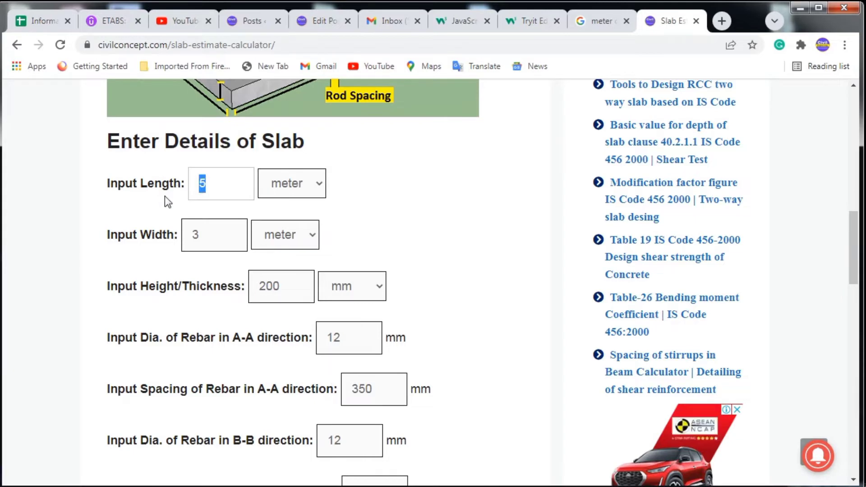
text(53)
scroll(164, 196, up, 2)
click(310, 251)
click(285, 289)
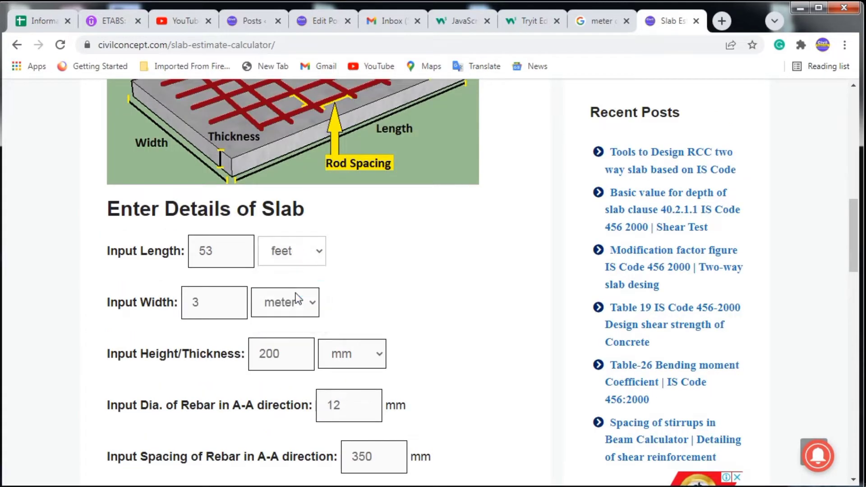
Check the building's overall width in the AutoCAD drawing and enter 25.5 feet as the slab width in the web calculator.
scroll(207, 248, down, 2)
click(206, 248)
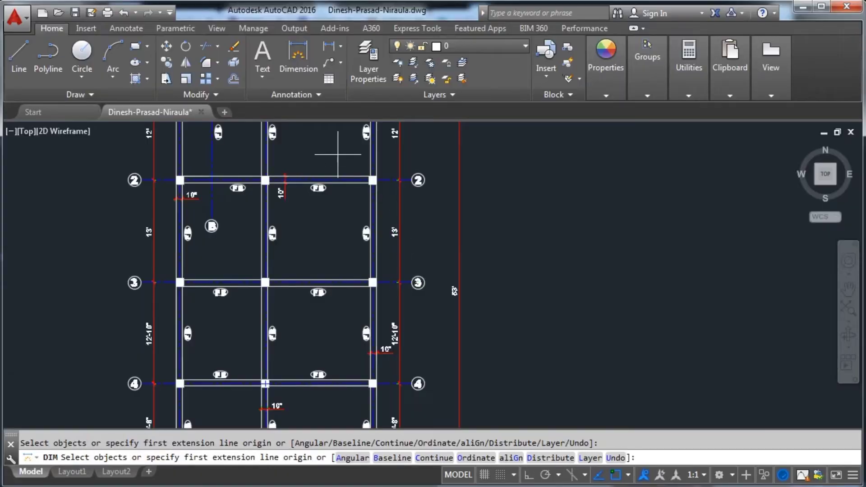
scroll(338, 144, up, 5)
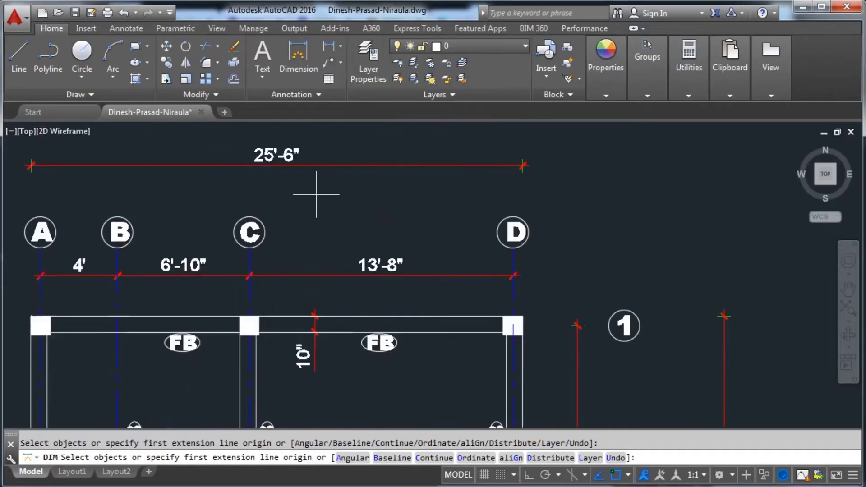
scroll(296, 284, up, 2)
scroll(354, 239, down, 3)
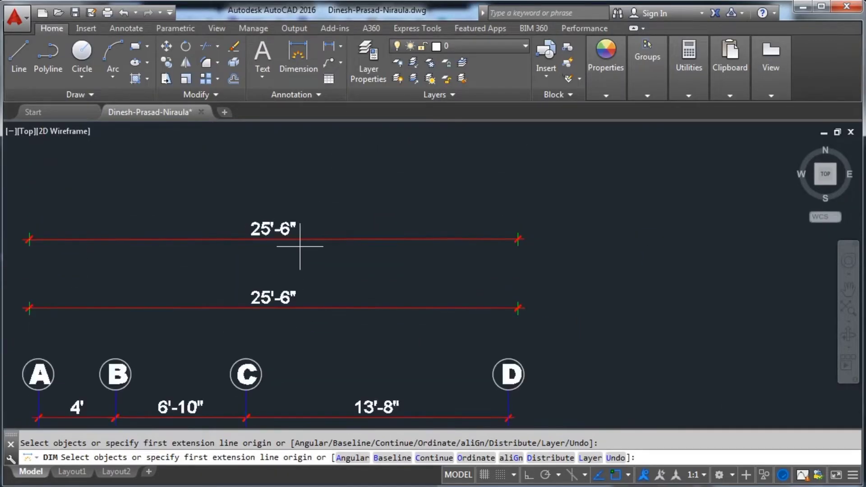
click(329, 282)
scroll(328, 282, down, 2)
key(Return)
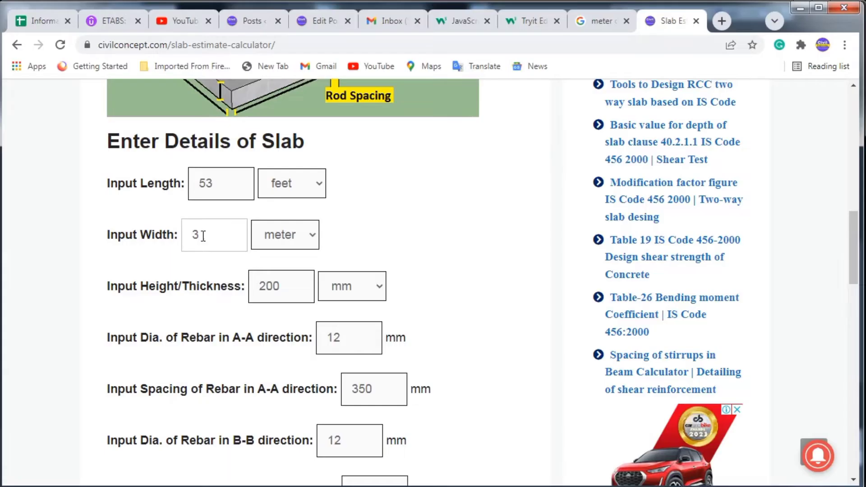
text(25.5)
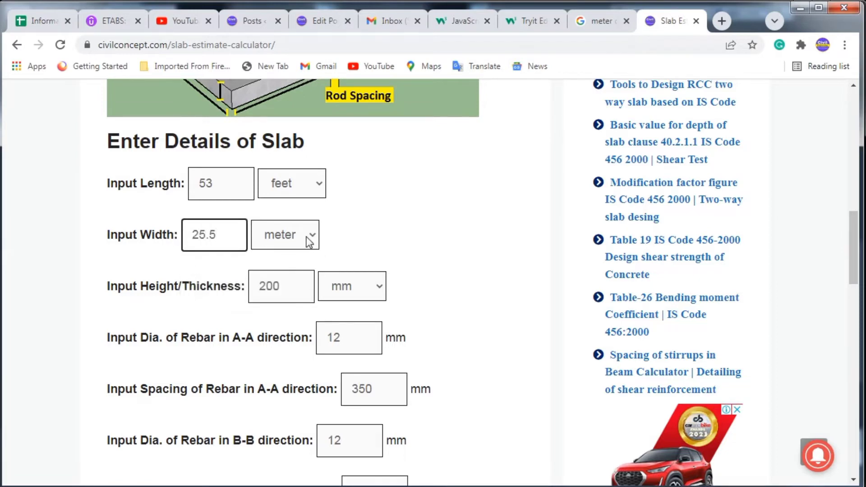
click(308, 242)
click(293, 272)
Set the slab height/thickness to 6 inch.
scroll(382, 233, down, 1)
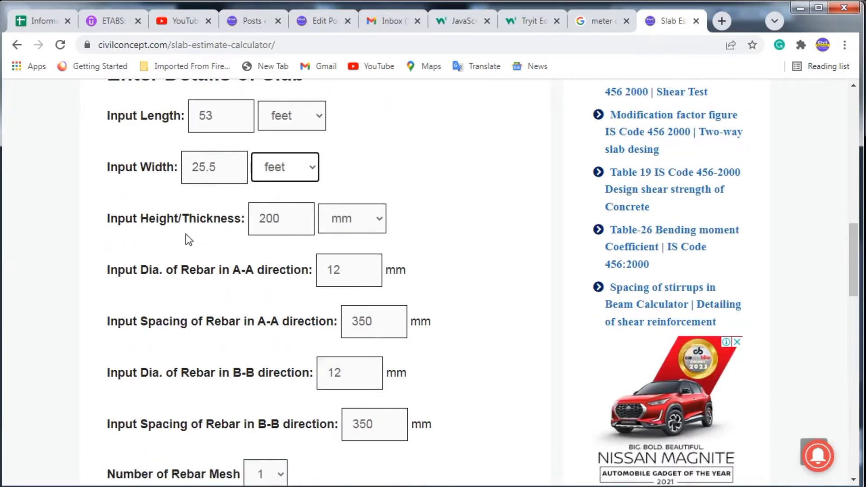
click(378, 225)
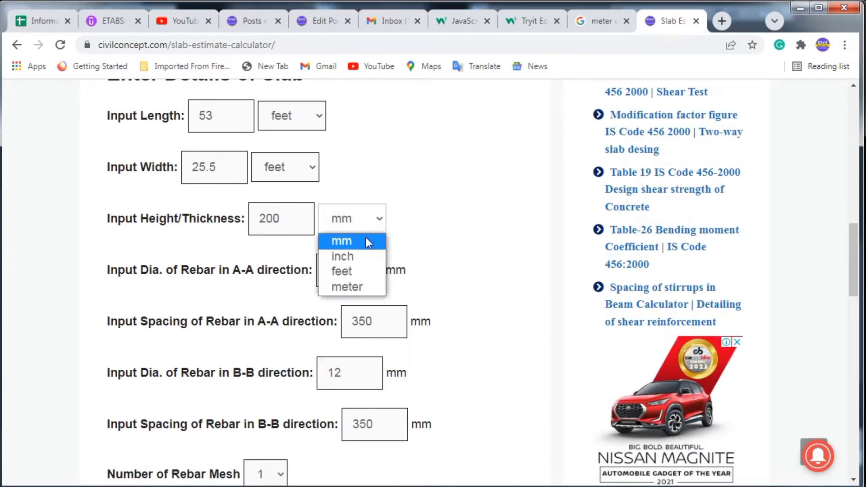
click(346, 255)
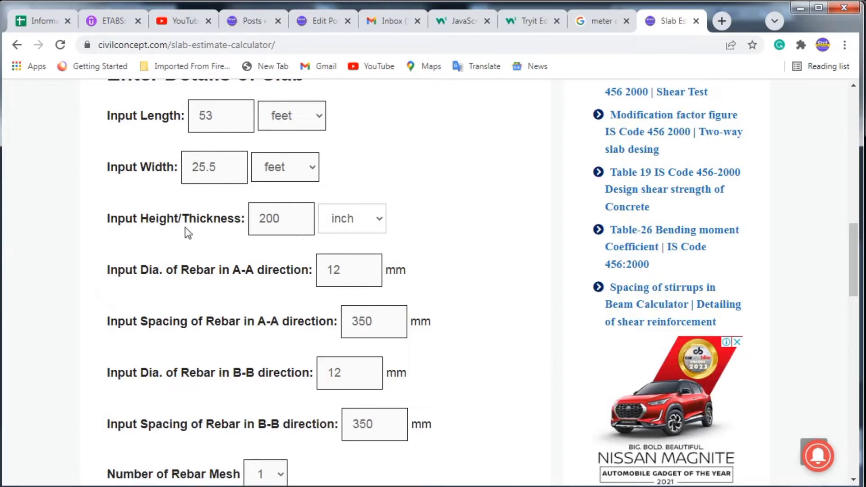
drag(291, 220, 249, 213)
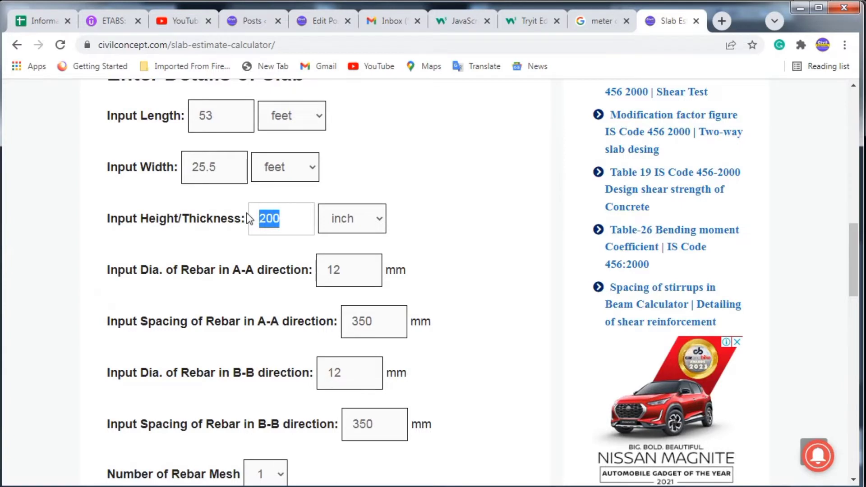
text(45)
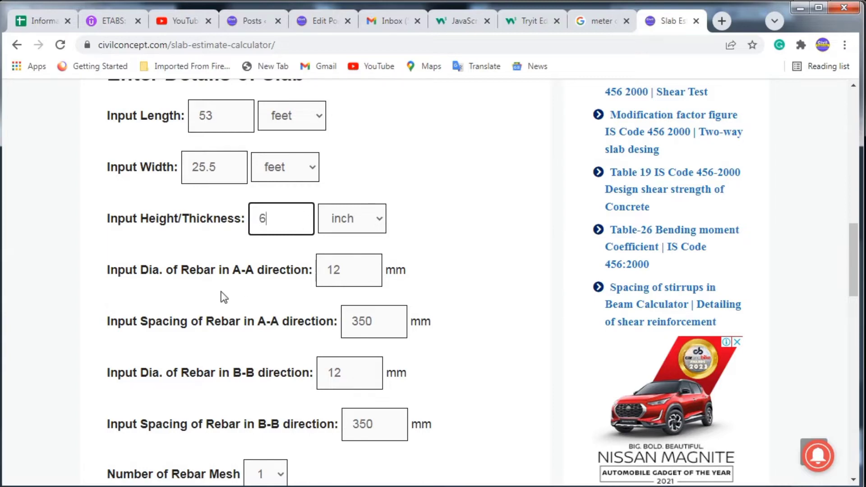
Check the A-A direction in the slab diagram and set the rebar diameter in that direction to 10 mm.
scroll(294, 234, down, 1)
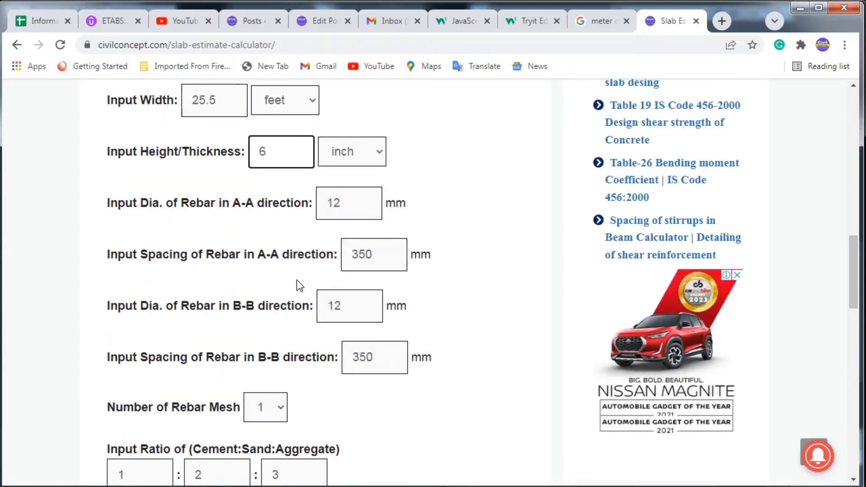
scroll(316, 284, up, 7)
scroll(288, 289, down, 2)
scroll(270, 271, down, 1)
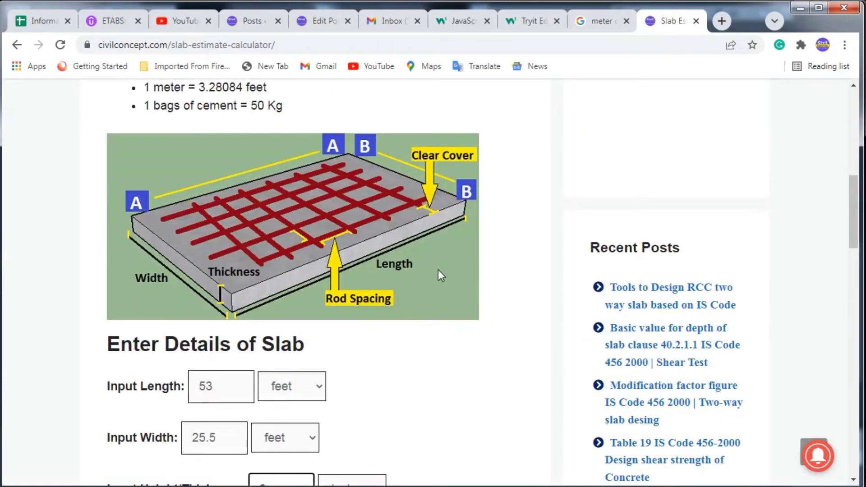
scroll(441, 275, down, 6)
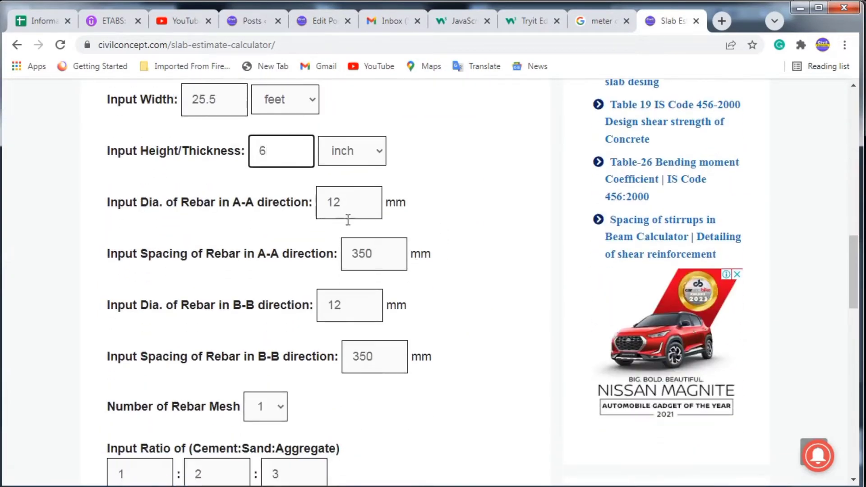
drag(346, 215, 317, 199)
text(10)
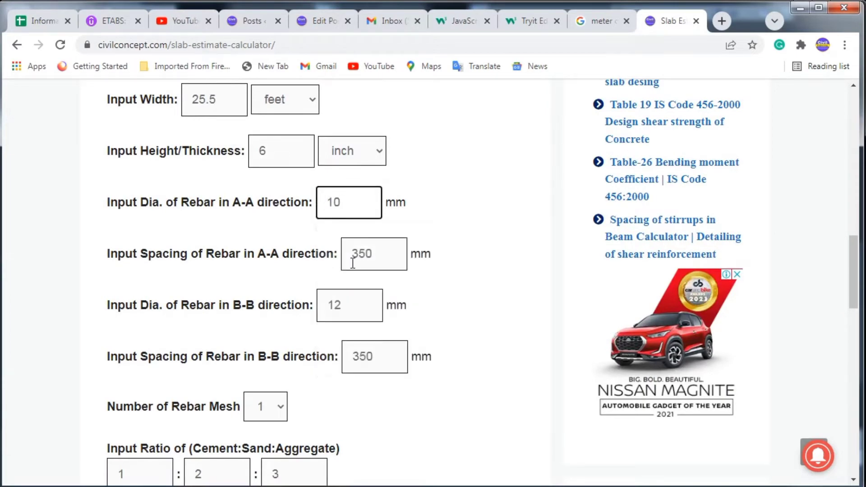
Check the rod spacing in the slab diagram and set the rebar spacing in the A-A direction to 250 mm.
drag(375, 253, 187, 264)
scroll(260, 275, up, 7)
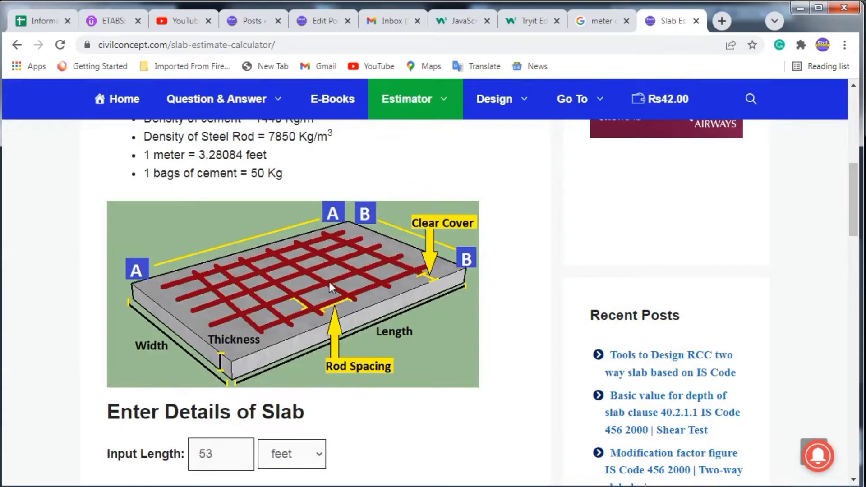
scroll(364, 313, down, 7)
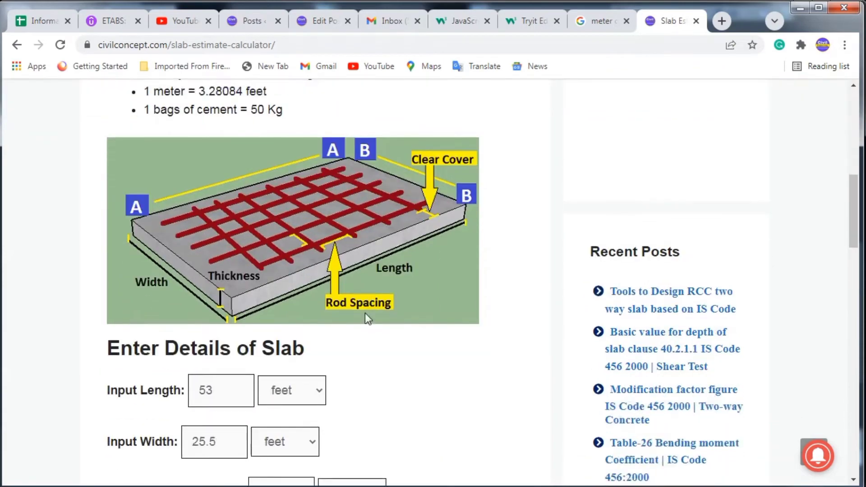
text(250)
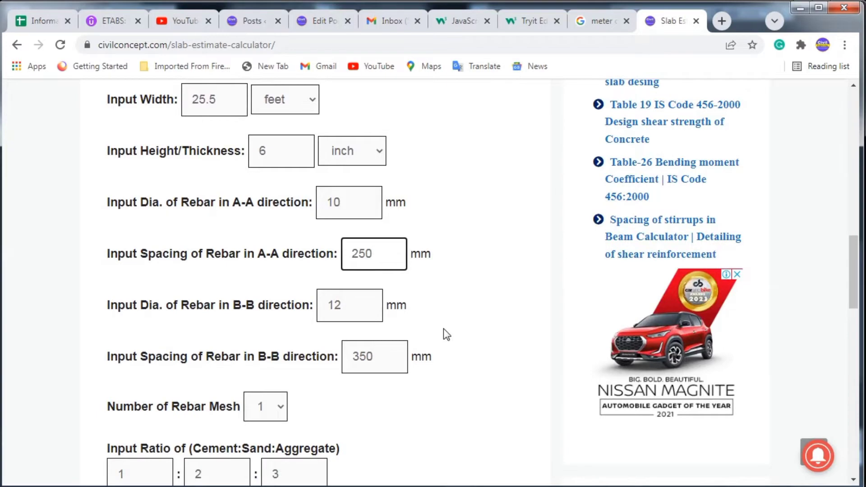
Set the rebar in the B-B direction to 10 mm diameter with 250 mm spacing.
scroll(433, 324, down, 1)
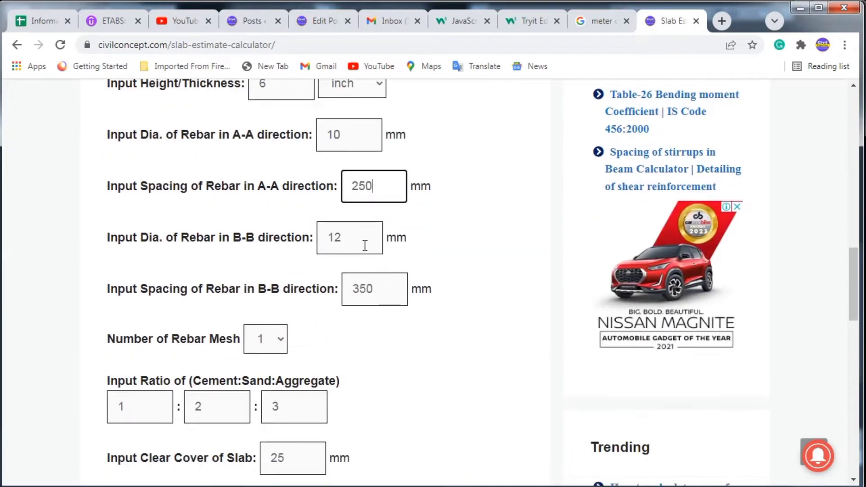
key(Tab)
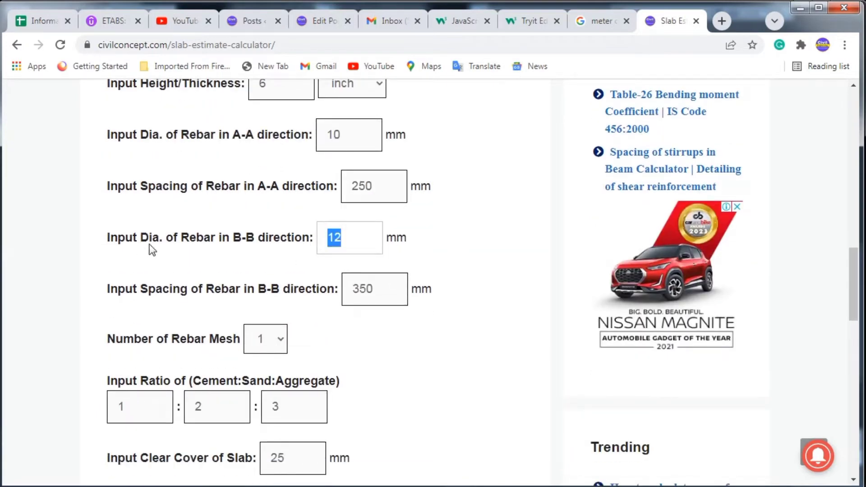
text(10)
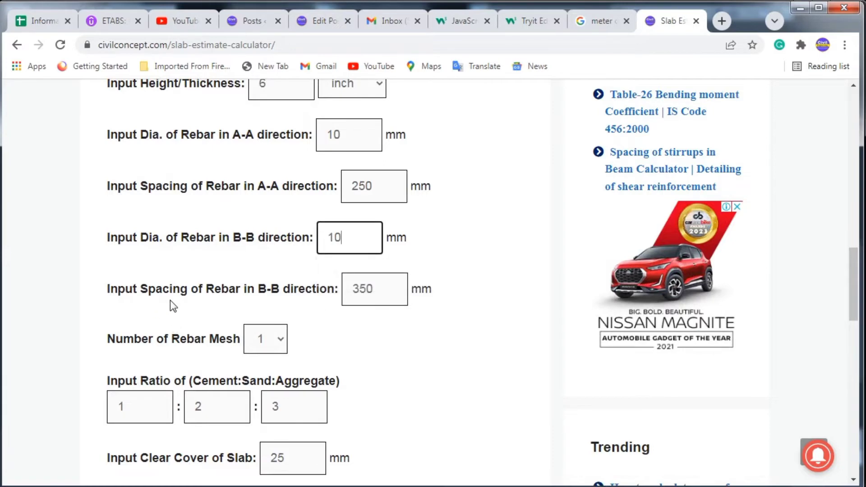
scroll(226, 262, down, 1)
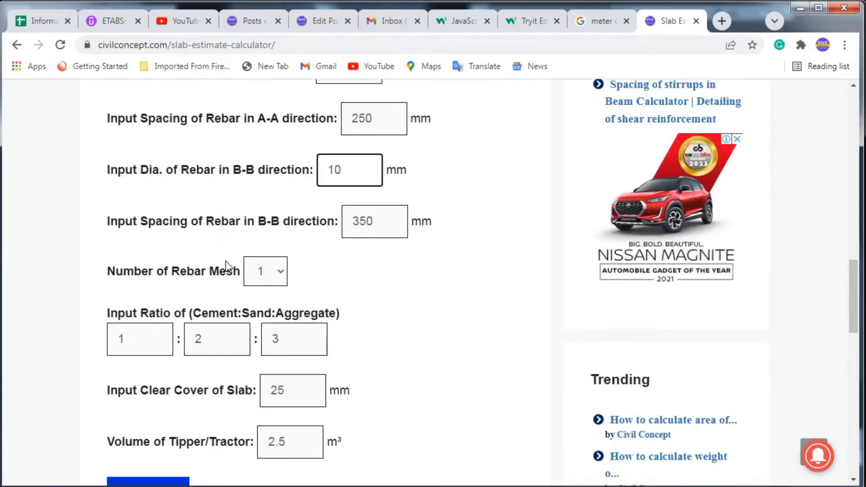
key(Tab)
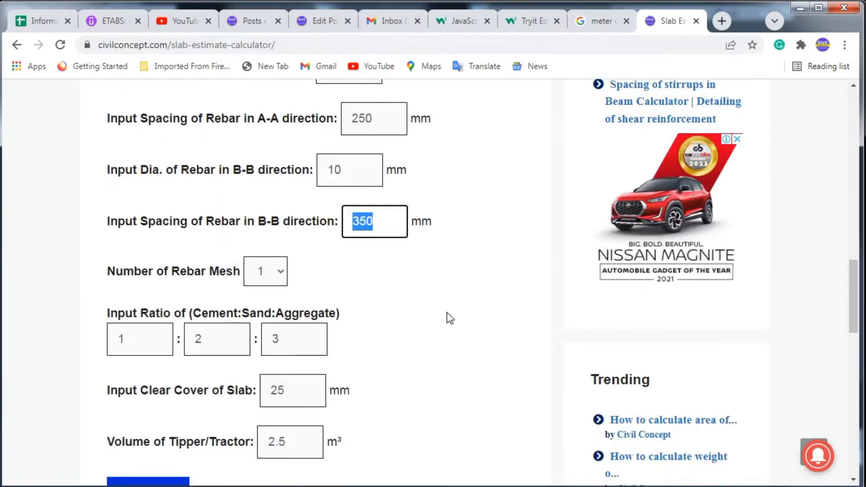
text(250)
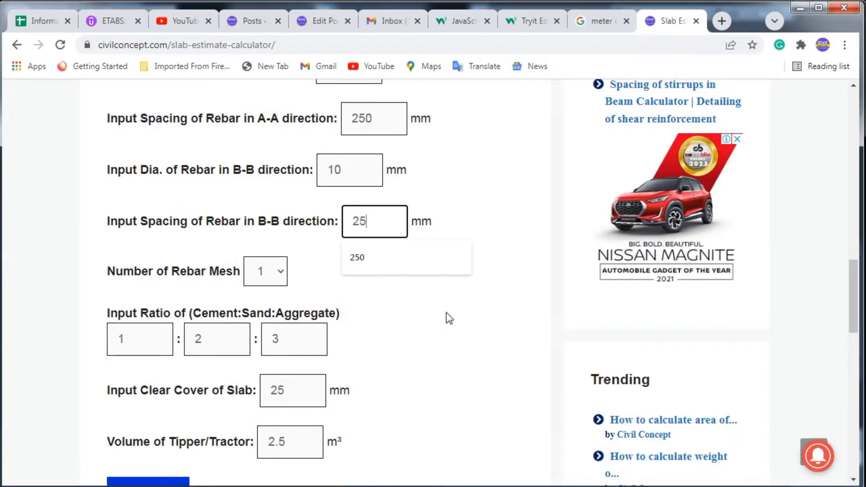
scroll(444, 272, up, 1)
click(445, 272)
scroll(445, 272, down, 1)
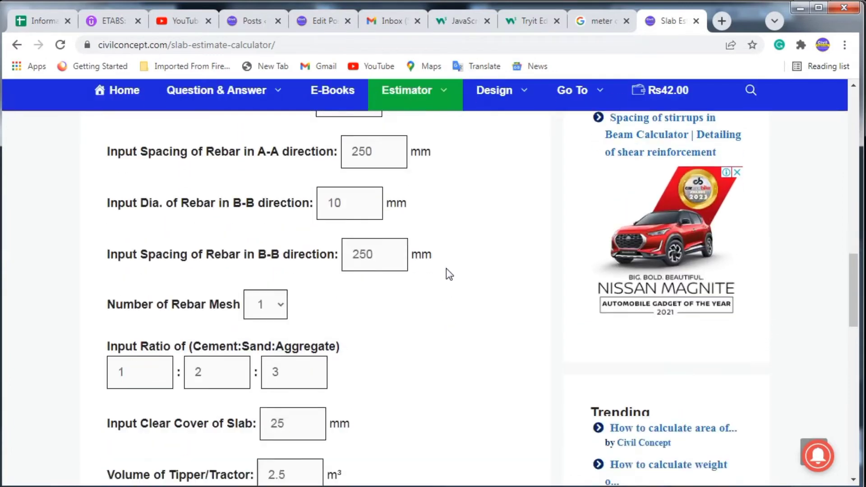
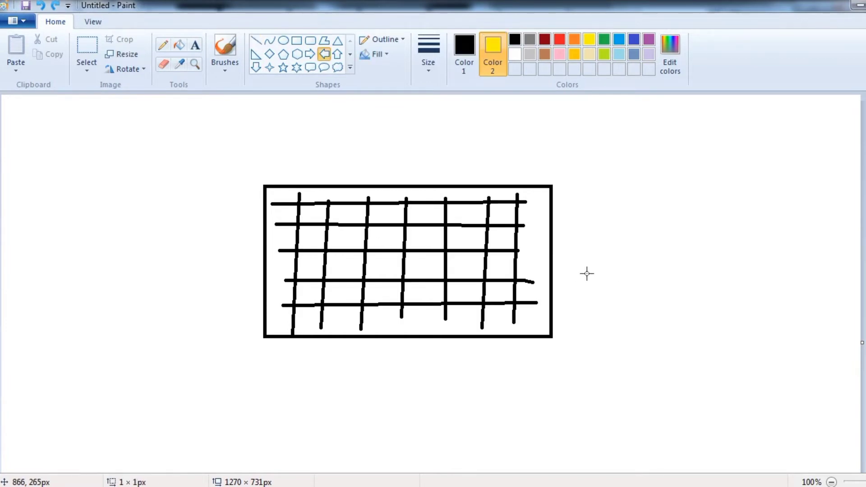
In Paint, add a yellow arrow pointing at the black rebar mesh and overlay a second mesh of red vertical and horizontal lines.
drag(586, 273, 518, 229)
click(464, 53)
click(559, 39)
click(256, 41)
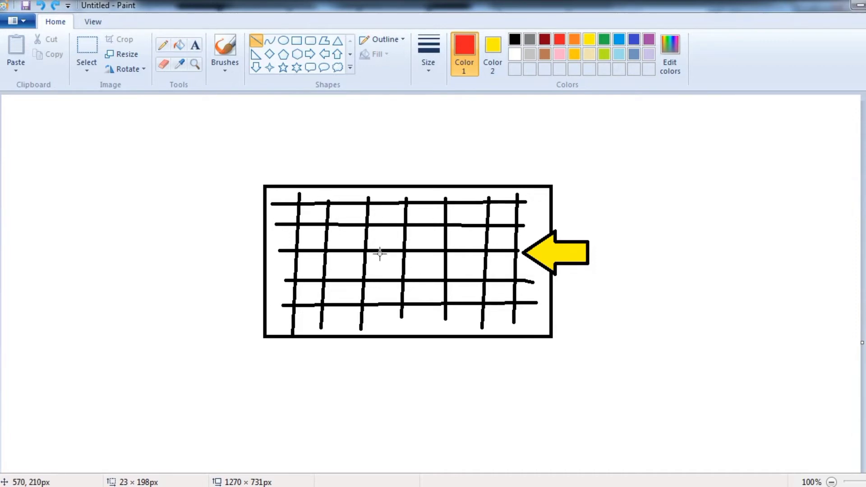
drag(311, 170, 298, 337)
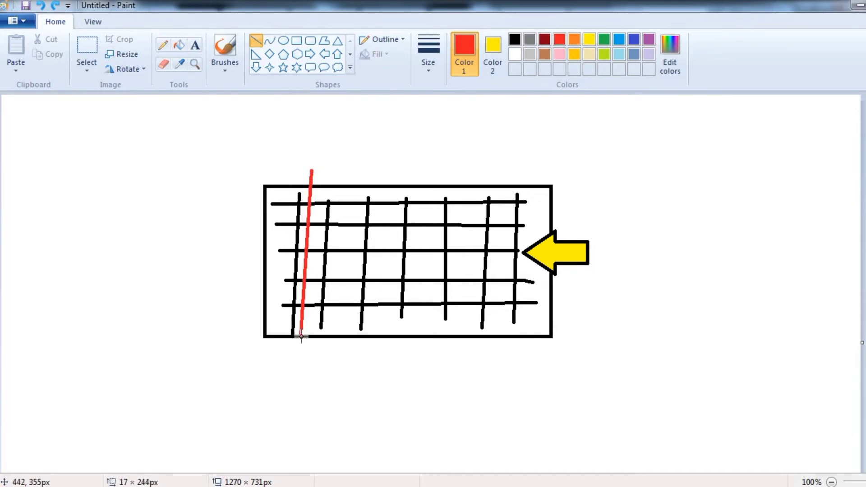
drag(361, 161, 347, 336)
drag(393, 153, 384, 355)
drag(426, 174, 423, 339)
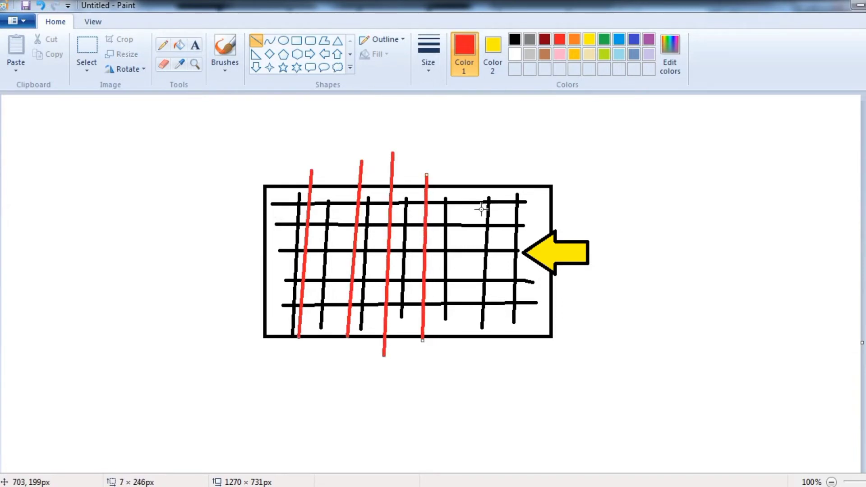
drag(475, 168, 463, 332)
drag(257, 235, 538, 240)
drag(255, 212, 524, 215)
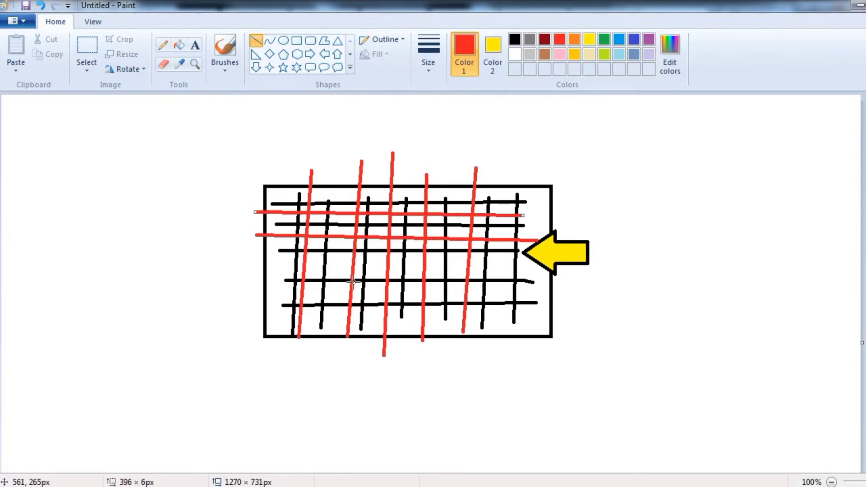
drag(257, 271, 524, 273)
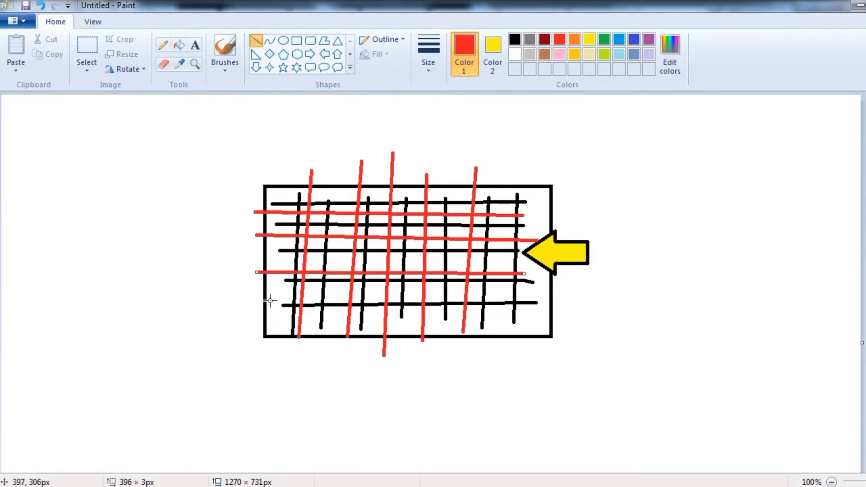
drag(269, 300, 520, 294)
drag(371, 127, 359, 449)
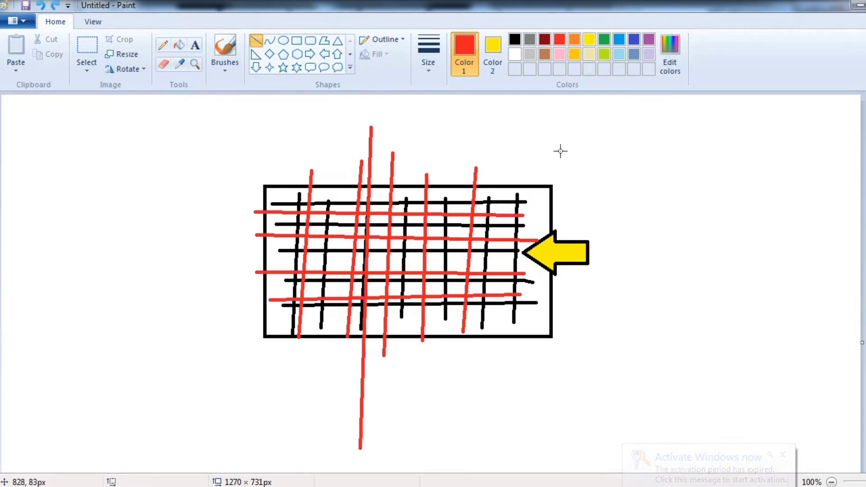
Draw a red-outlined yellow slab section beside the mesh with a red horizontal line about 317 px long in its lower part.
click(296, 40)
drag(568, 162, 806, 201)
click(772, 284)
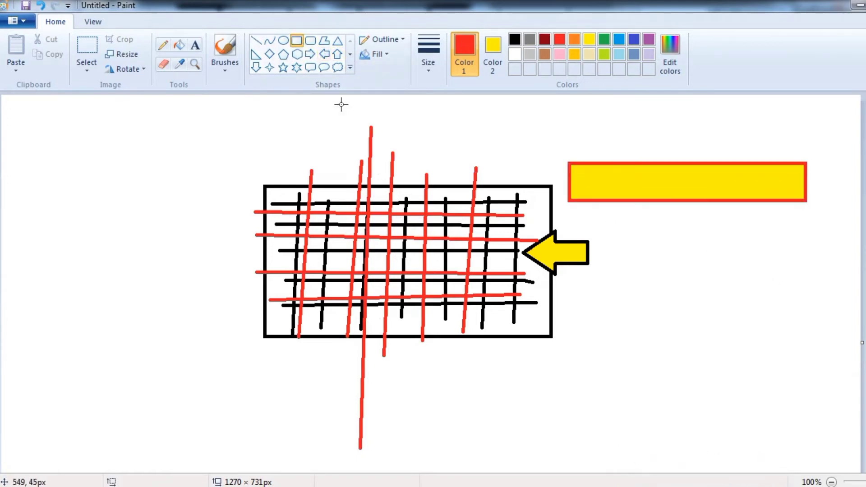
click(255, 40)
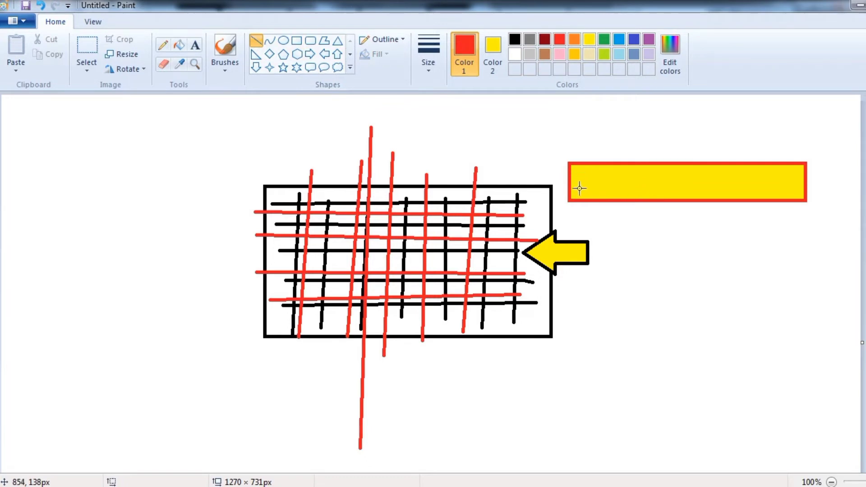
drag(578, 187, 792, 186)
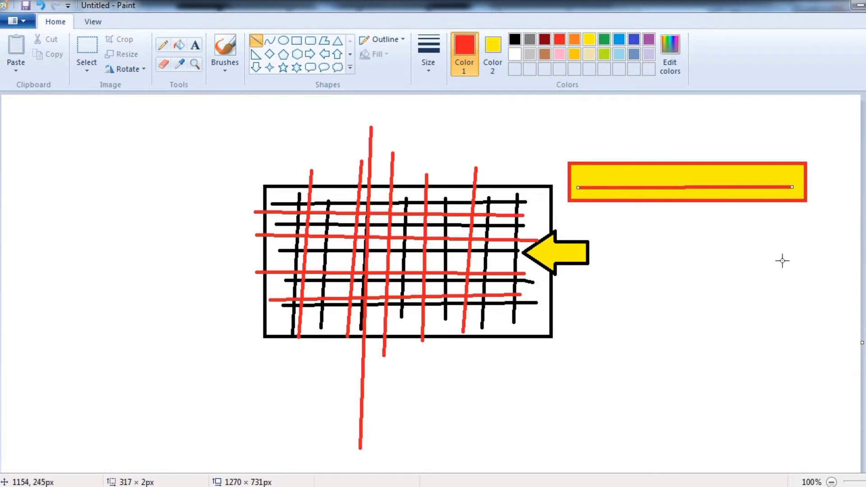
click(783, 260)
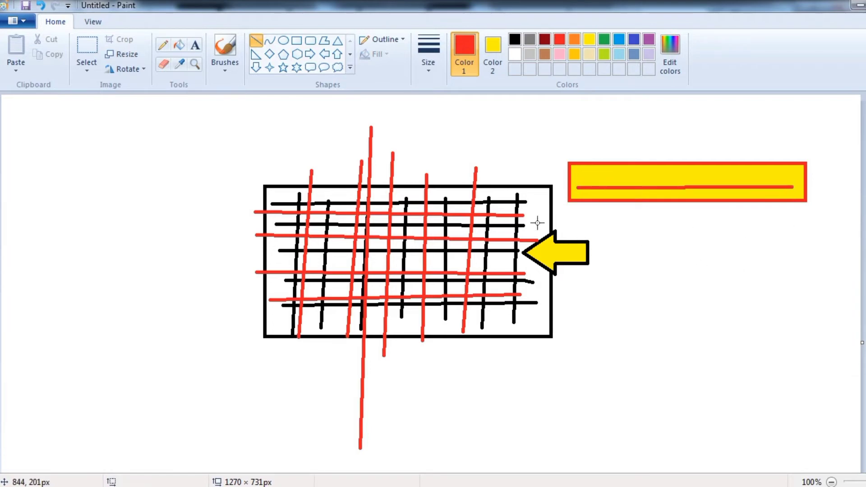
Add a black horizontal line about 316 px long above the red line in the yellow slab section.
click(515, 39)
drag(575, 172, 789, 174)
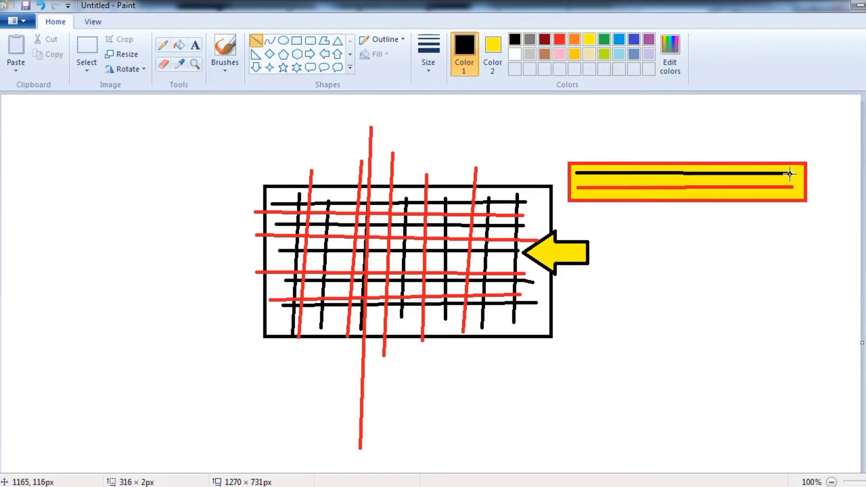
click(711, 253)
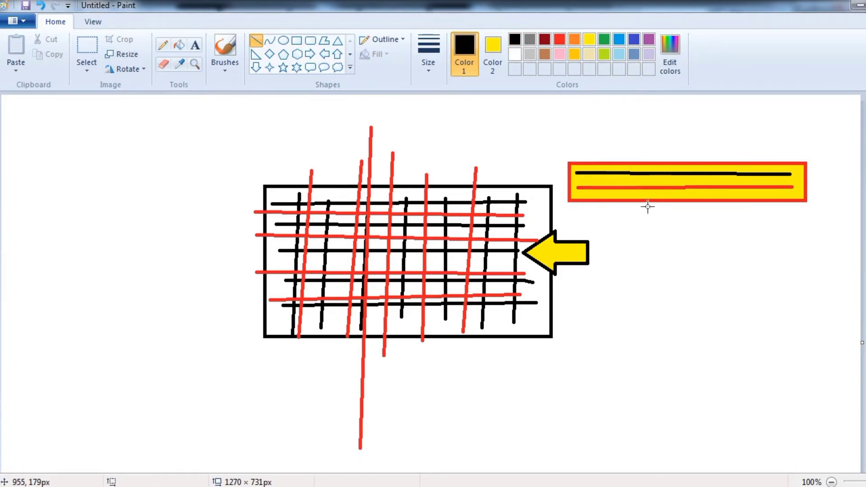
drag(583, 187, 627, 232)
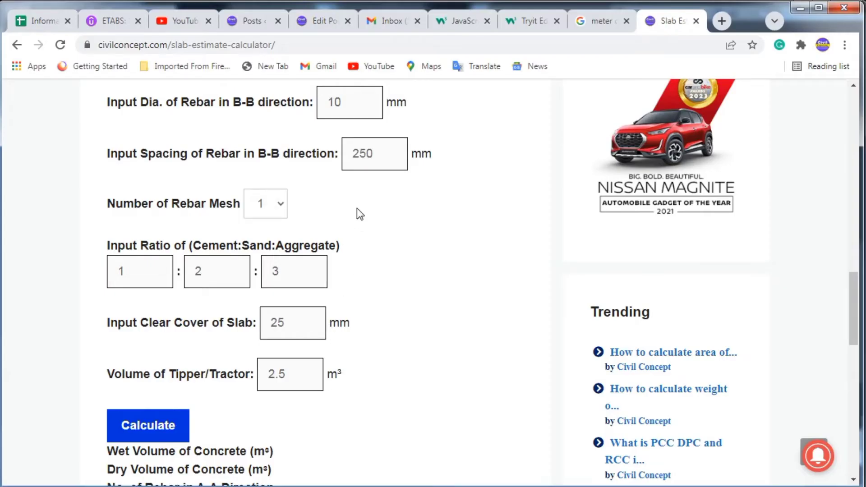
Return to the web slab calculator and set the number of rebar mesh to 2.
scroll(356, 212, up, 1)
scroll(270, 257, down, 1)
click(280, 209)
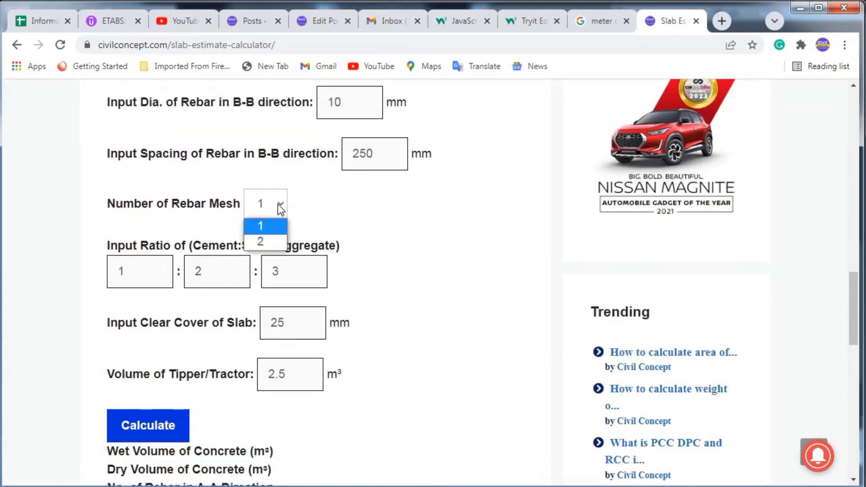
click(269, 242)
scroll(383, 212, down, 1)
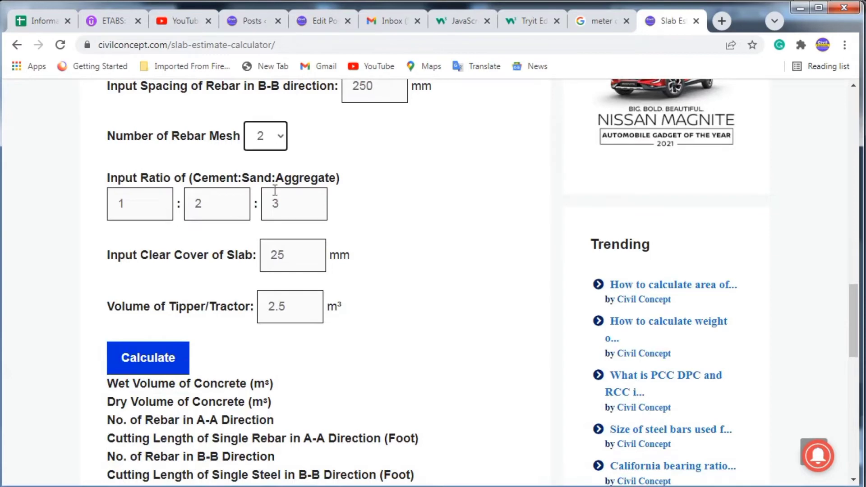
click(267, 139)
click(360, 203)
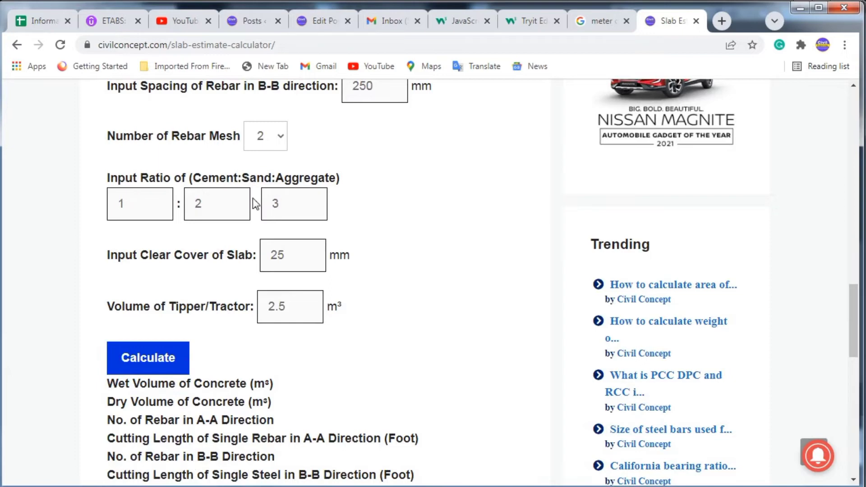
Set the cement:sand:aggregate ratio to 1:1.5:3.
drag(153, 207, 87, 206)
text(1)
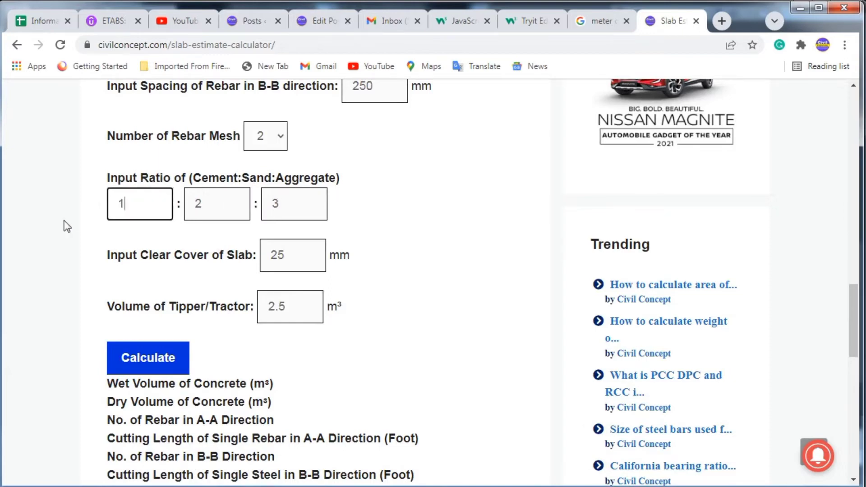
drag(243, 192, 182, 201)
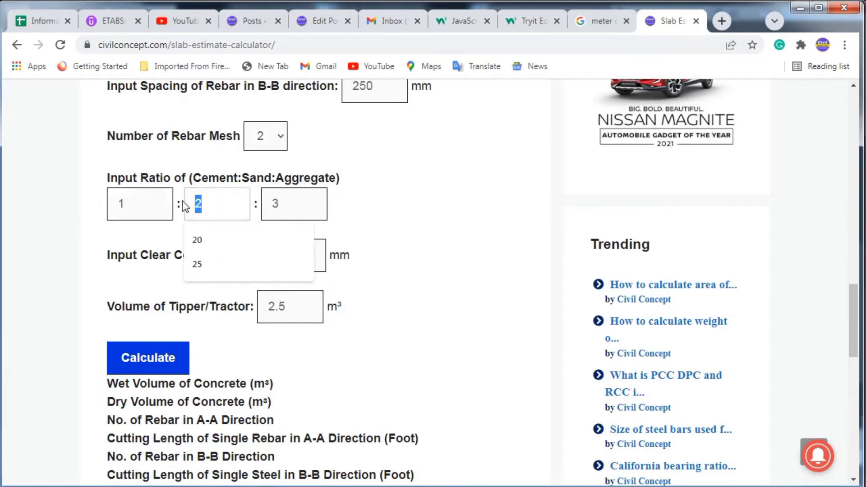
text(1.5)
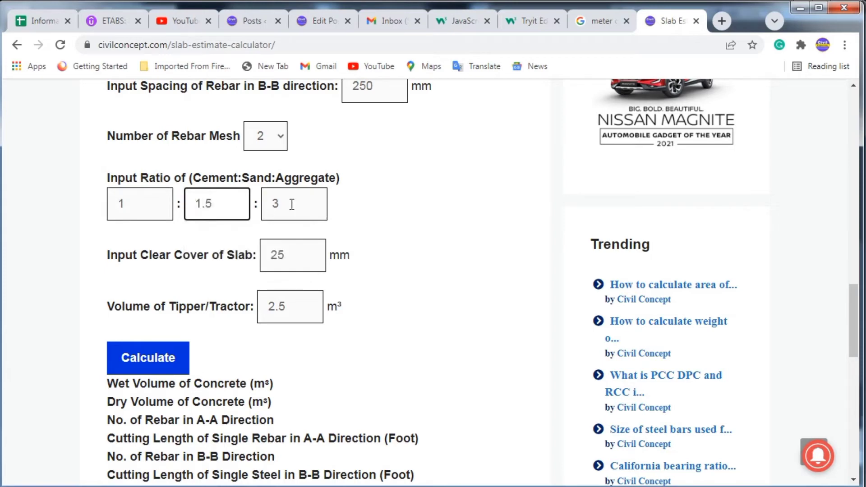
drag(291, 204, 272, 203)
click(366, 190)
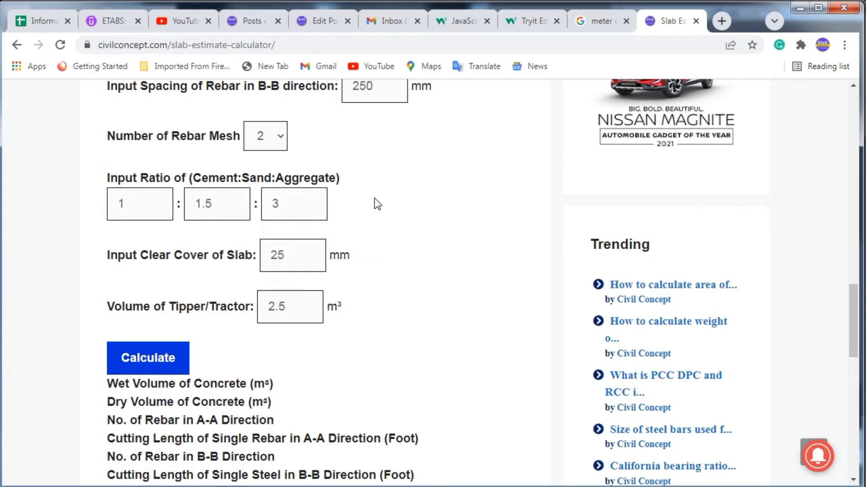
Check the clear cover marking in the slab diagram and examine the clear cover value in the slab details.
scroll(375, 201, down, 1)
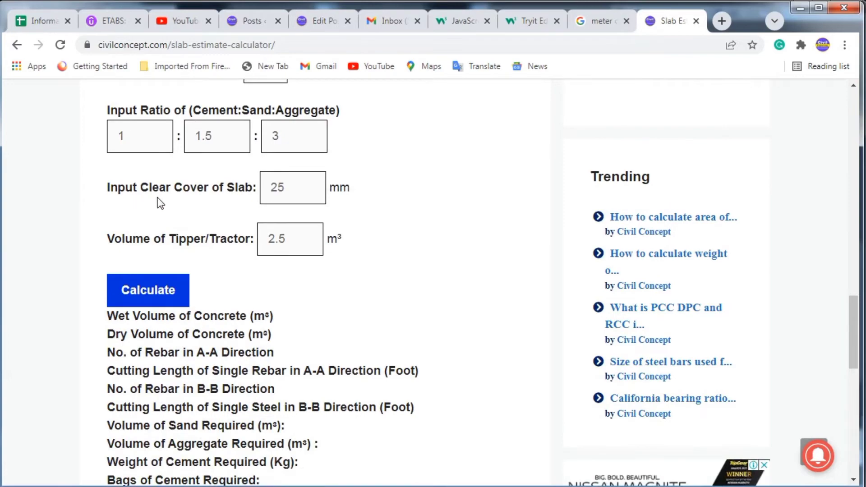
scroll(239, 208, up, 1)
scroll(311, 252, up, 10)
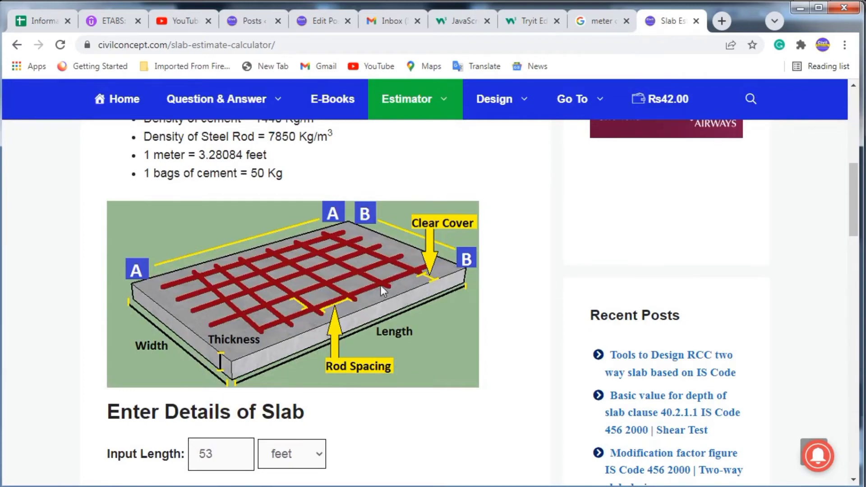
scroll(402, 282, down, 15)
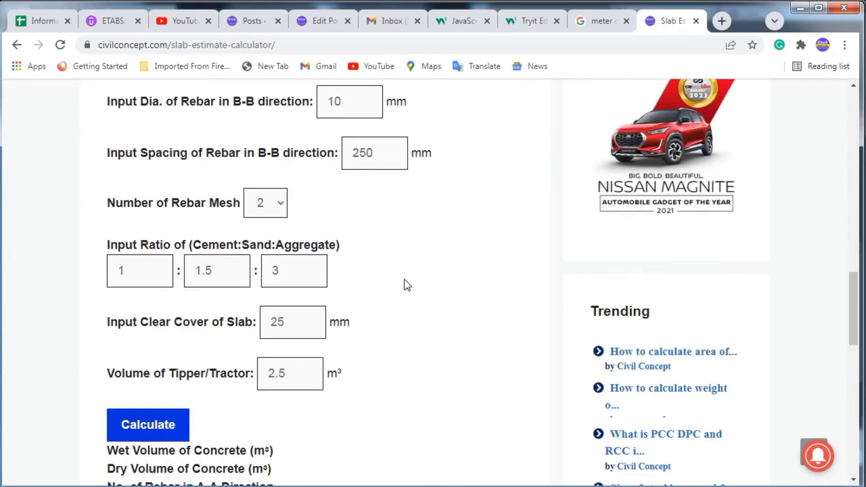
click(305, 268)
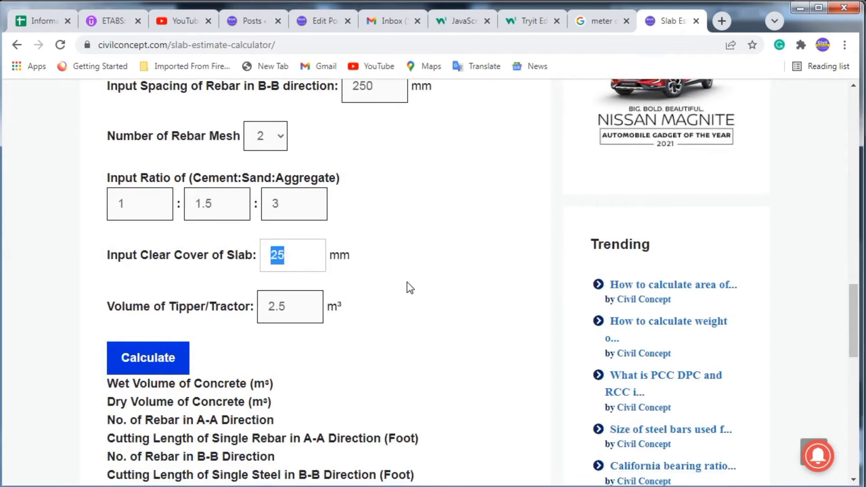
key(Right)
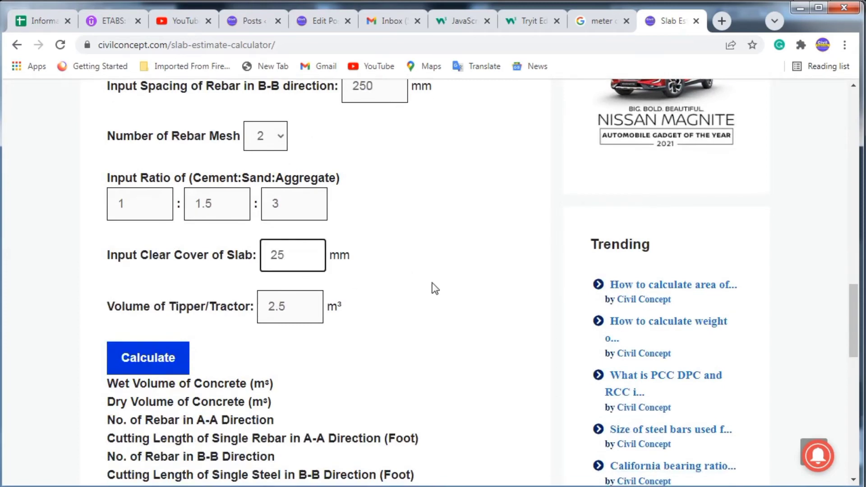
drag(308, 259, 243, 257)
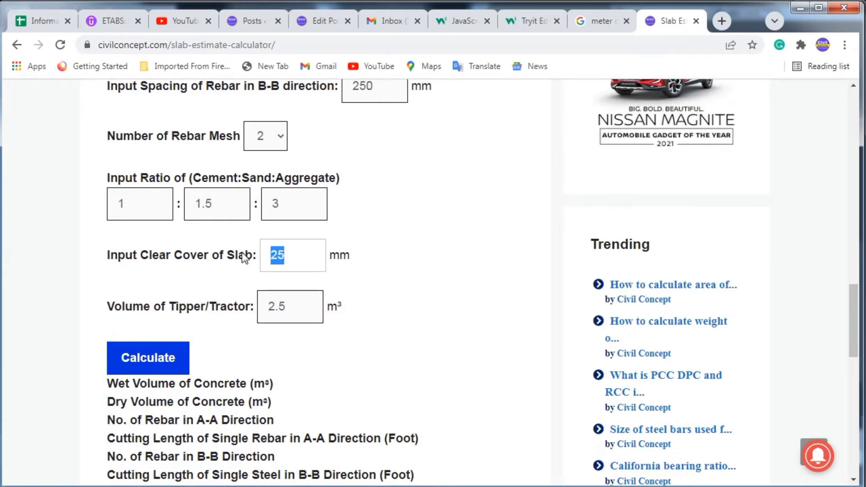
key(Right)
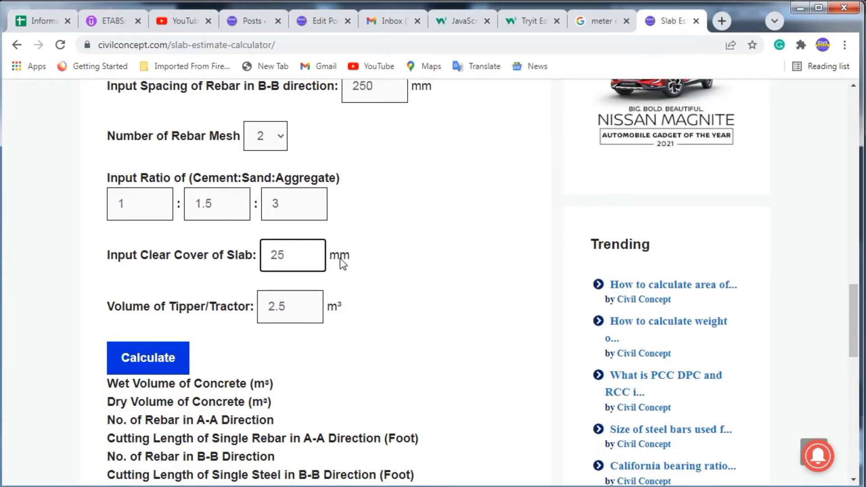
Set the slab's clear cover to 20 mm.
click(404, 299)
scroll(405, 298, down, 3)
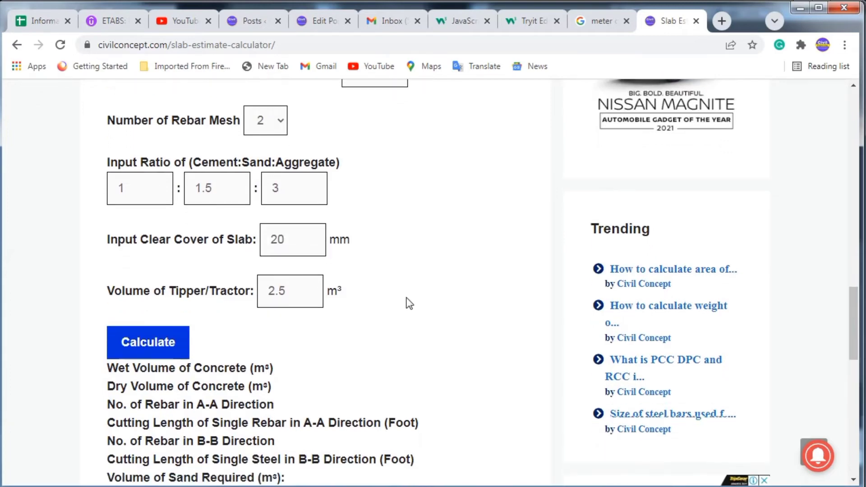
Examine the tipper/tractor volume entry and its unit in the slab details.
drag(294, 179, 266, 167)
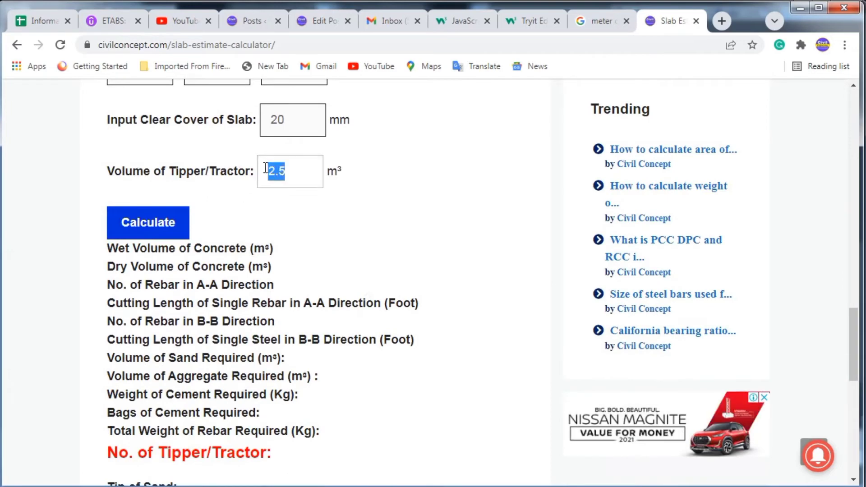
click(313, 214)
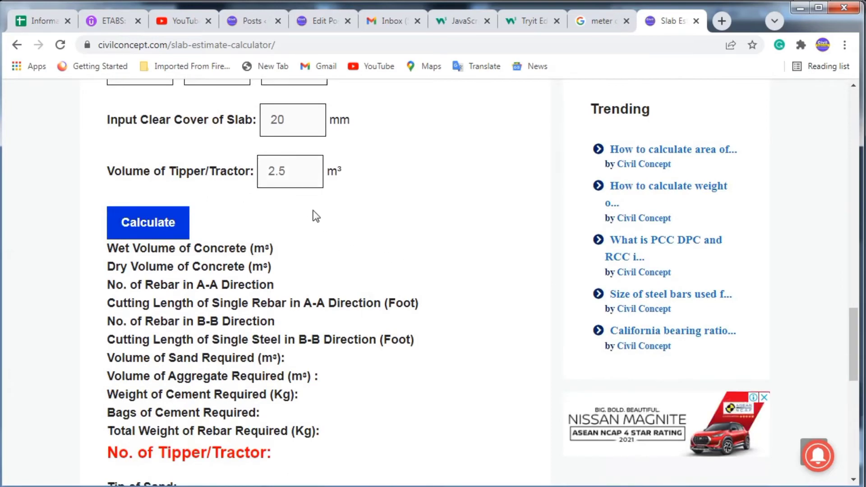
scroll(312, 212, up, 2)
click(296, 240)
double_click(296, 240)
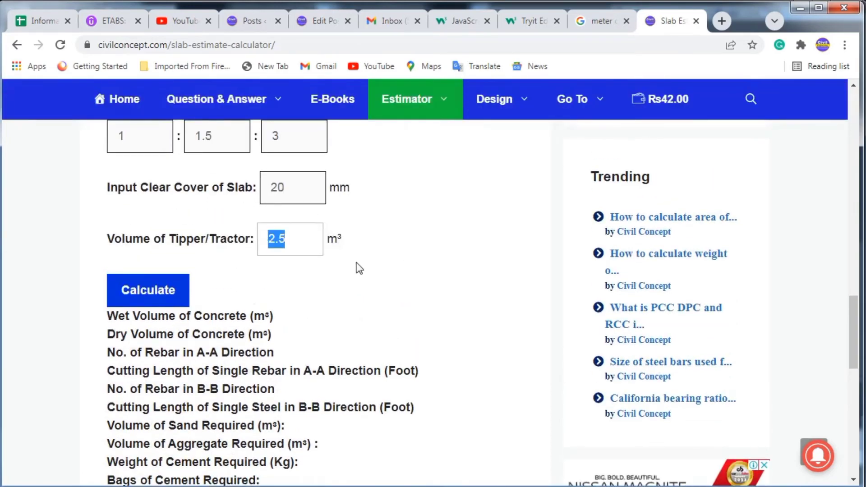
click(381, 266)
scroll(380, 266, up, 2)
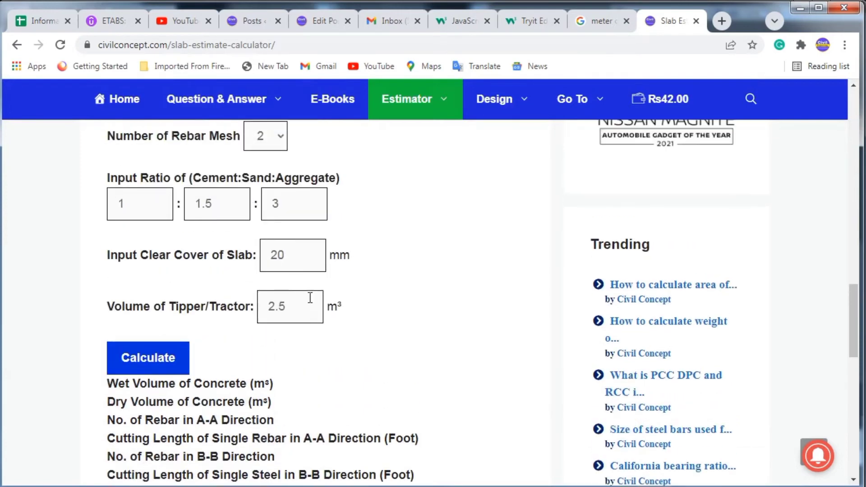
click(276, 307)
double_click(276, 306)
click(308, 309)
drag(308, 309, 232, 309)
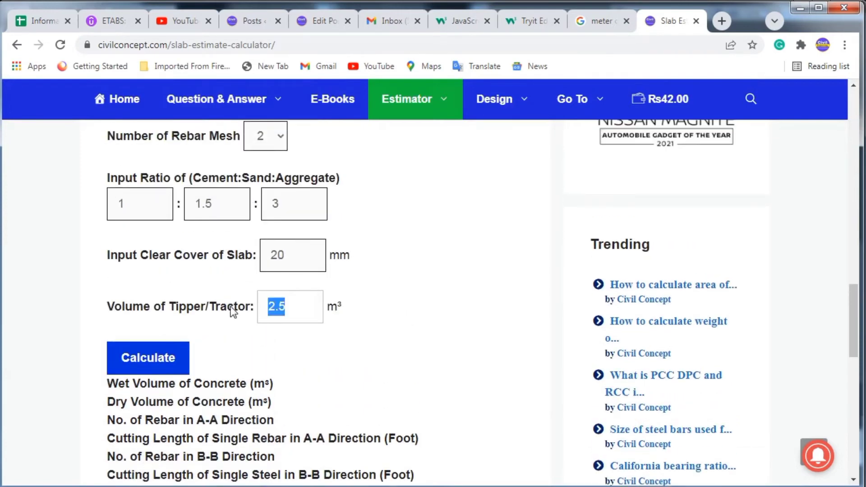
click(417, 307)
scroll(392, 298, down, 2)
double_click(305, 241)
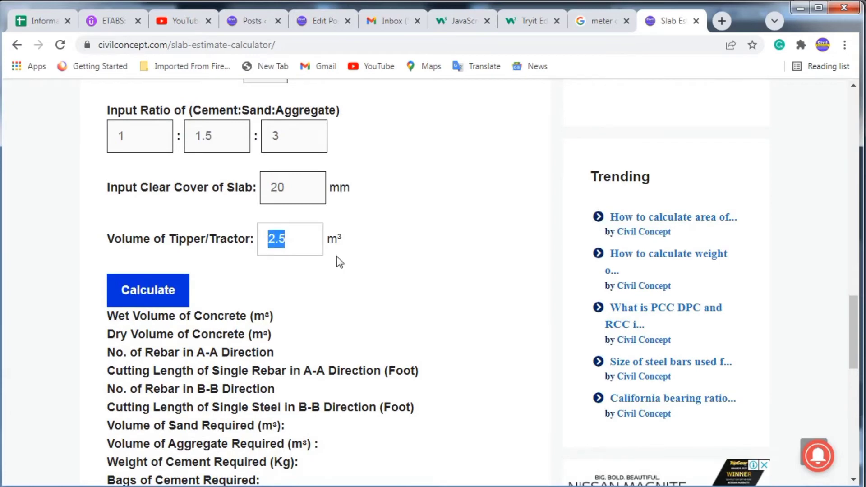
click(404, 269)
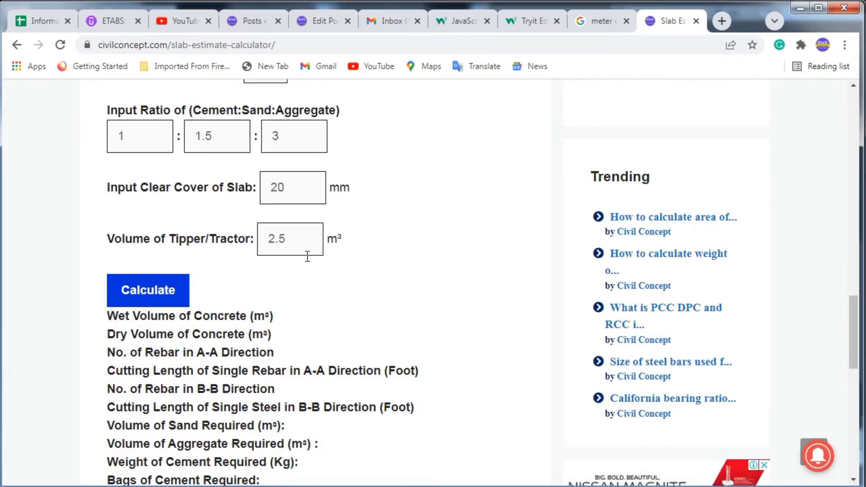
Set the tipper/tractor volume to 5 m³.
double_click(203, 243)
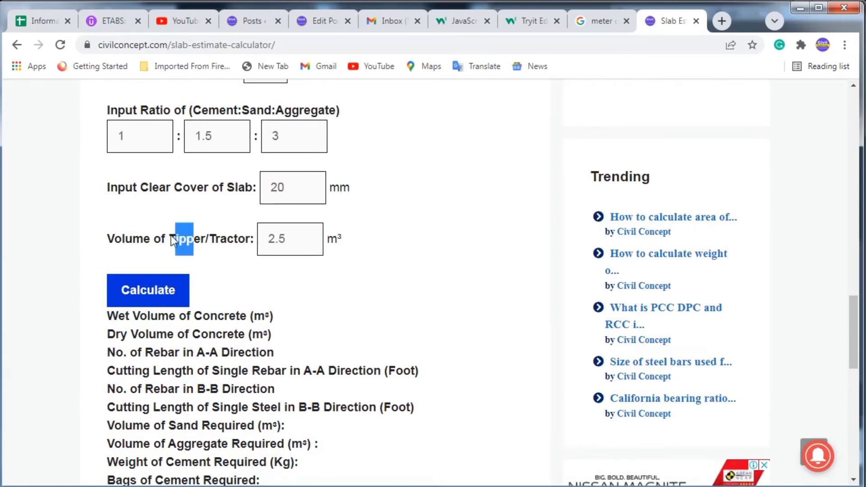
click(238, 249)
double_click(305, 238)
click(305, 237)
double_click(272, 245)
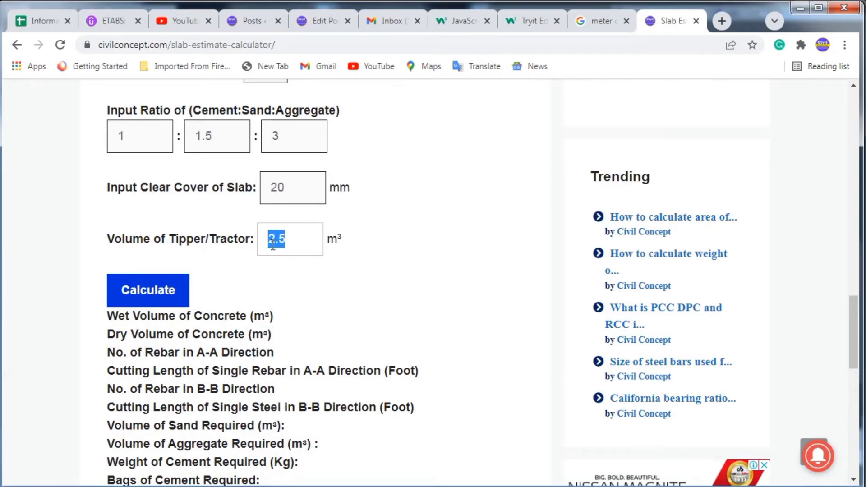
text(8)
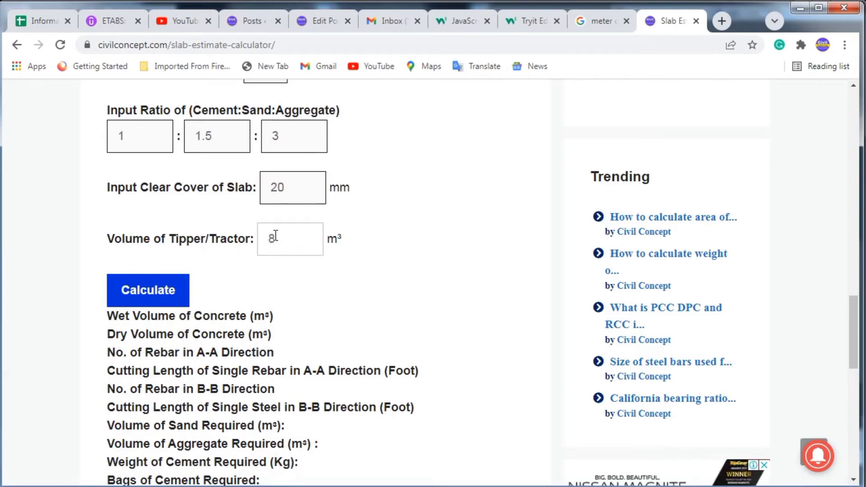
double_click(269, 234)
text(5)
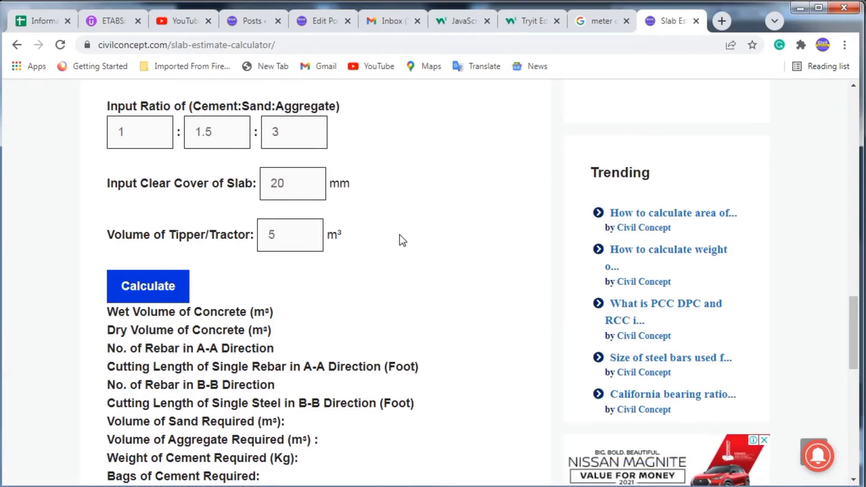
Calculate the slab estimate from the entered dimensions, rebar details, mix ratio, clear cover and tipper volume.
scroll(400, 240, down, 2)
click(172, 228)
scroll(350, 222, down, 7)
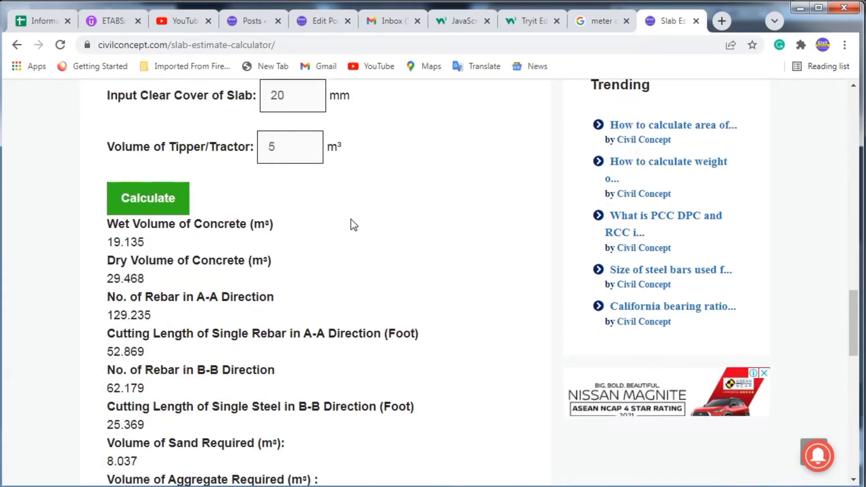
scroll(352, 225, up, 6)
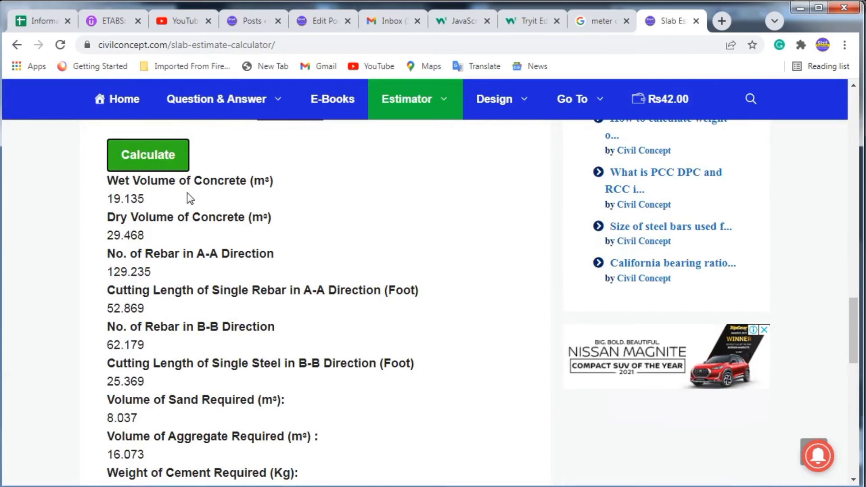
Review the wet and dry concrete volumes, then the rebar count and single-bar cutting length in the A-A direction.
double_click(118, 198)
scroll(160, 187, down, 2)
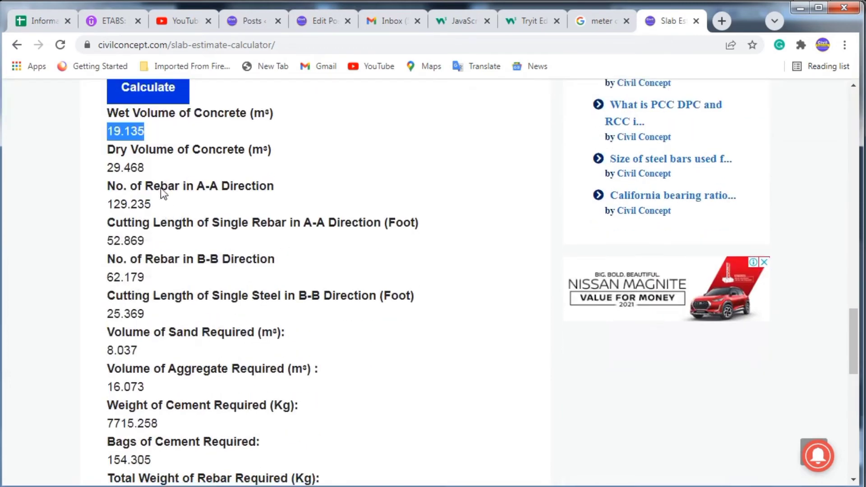
double_click(118, 167)
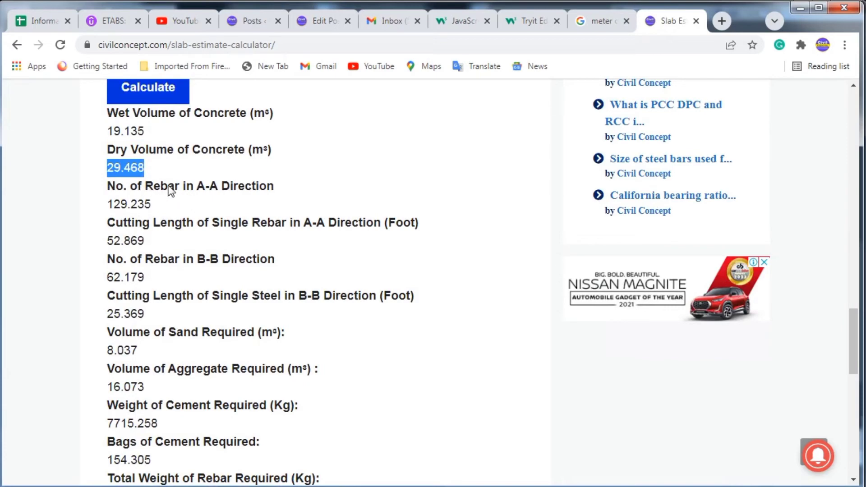
double_click(145, 203)
scroll(156, 207, down, 1)
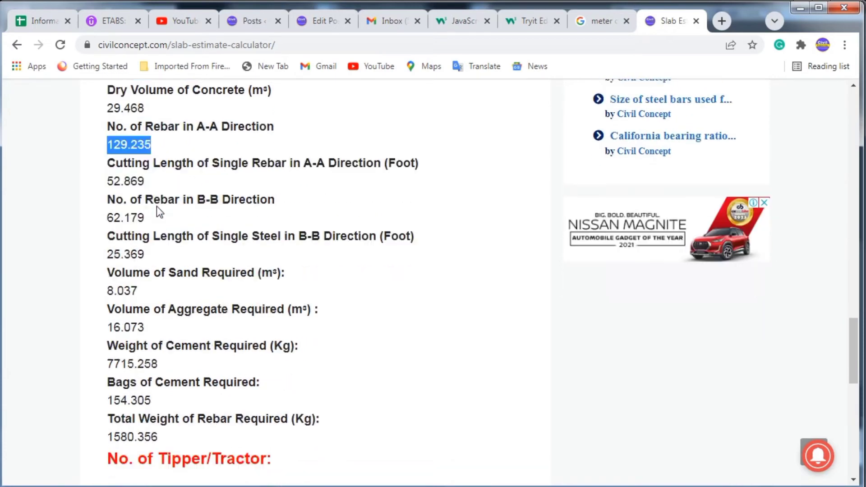
drag(145, 173, 118, 176)
scroll(212, 216, up, 1)
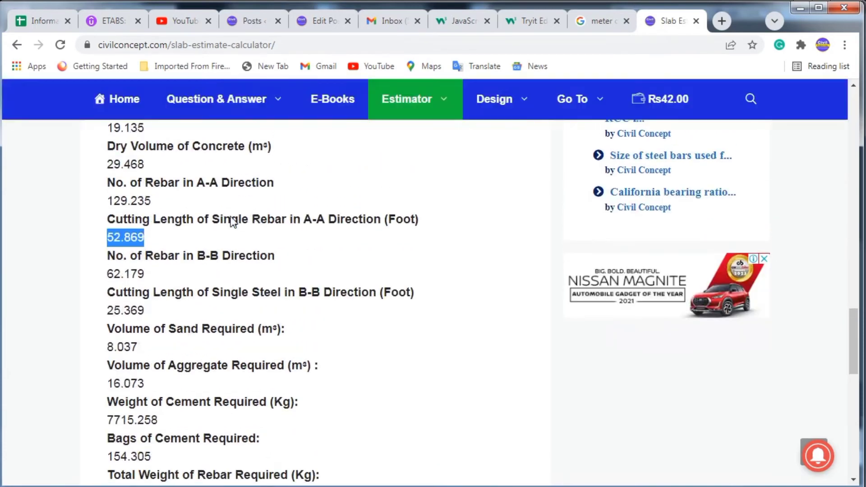
click(163, 242)
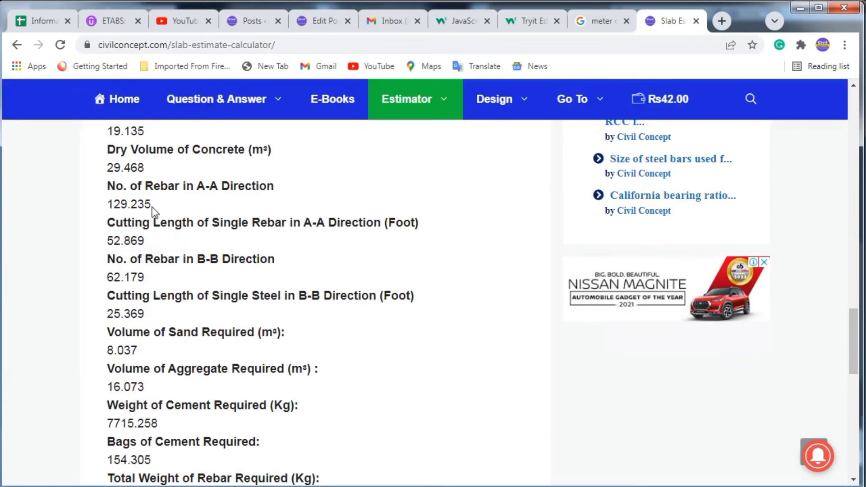
Check the A-A and B-B directions in the slab diagram against the calculated rebar counts and B-B cutting length.
scroll(329, 247, up, 15)
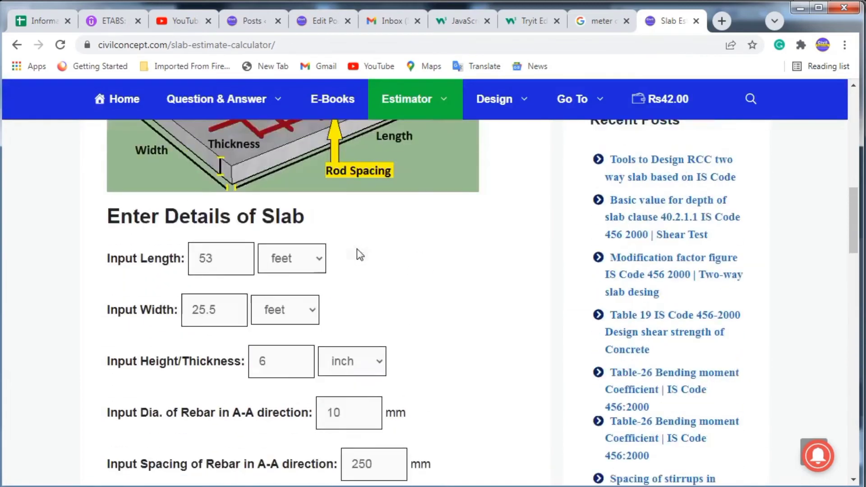
scroll(359, 255, up, 3)
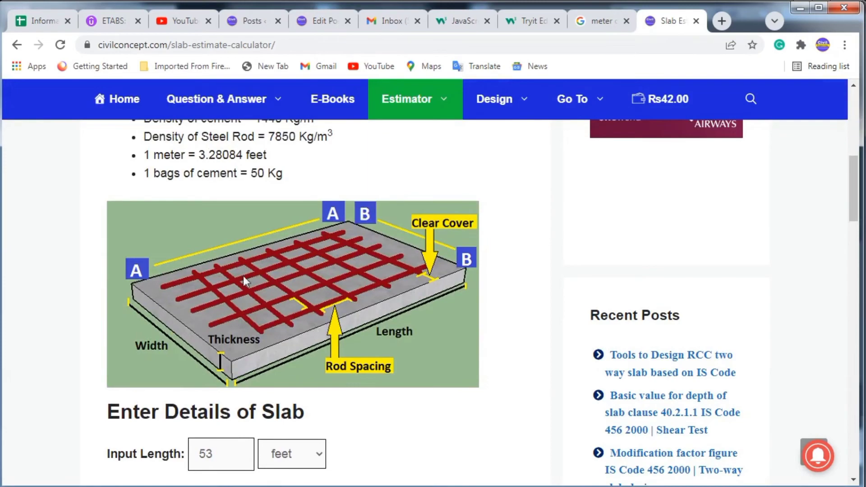
scroll(396, 232, down, 15)
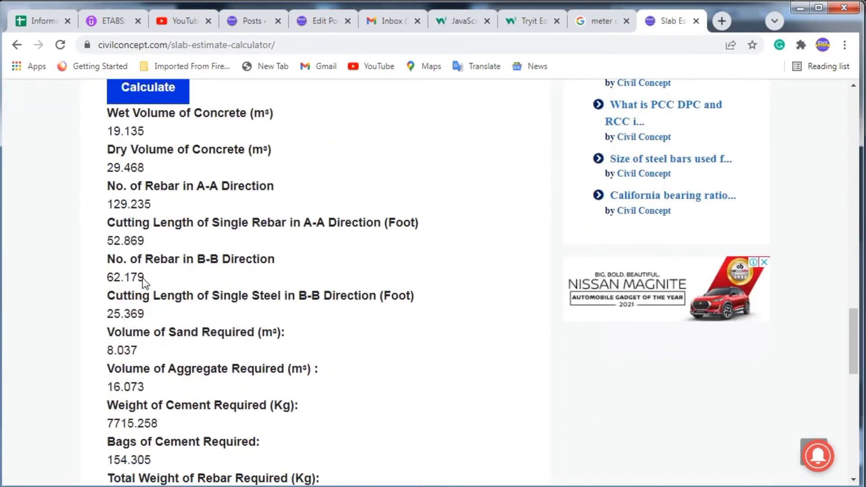
scroll(144, 283, down, 1)
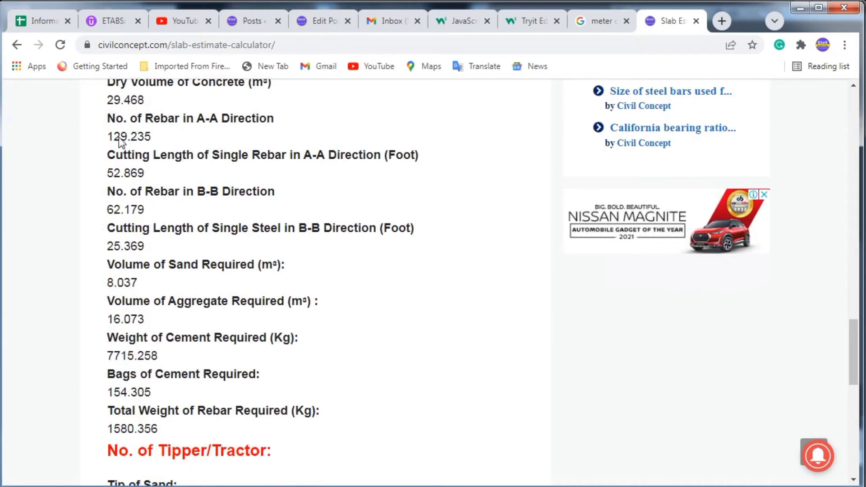
scroll(164, 163, up, 1)
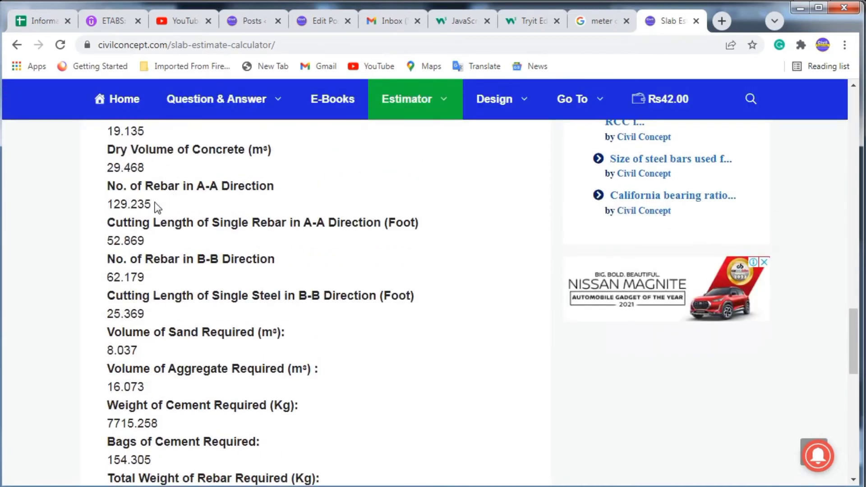
drag(156, 206, 105, 207)
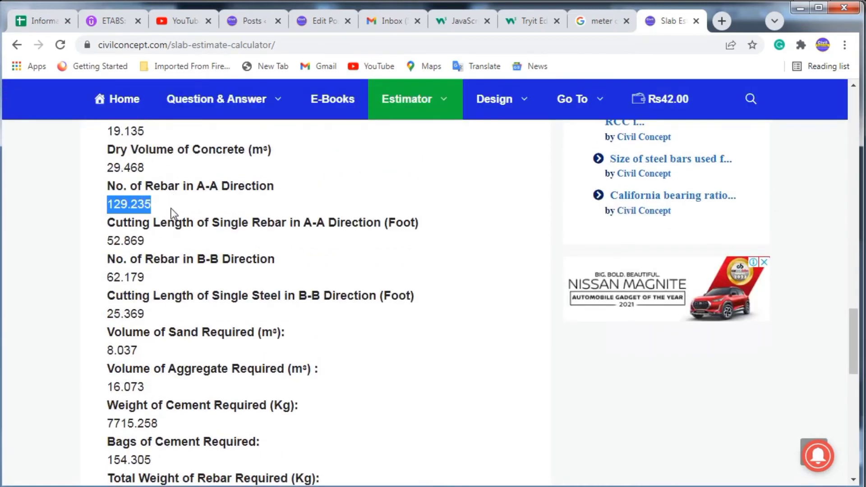
scroll(186, 209, down, 1)
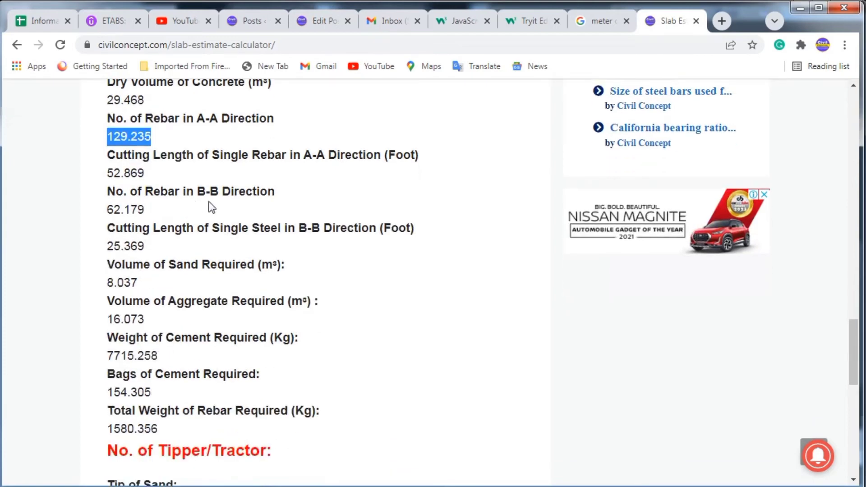
drag(146, 210, 105, 212)
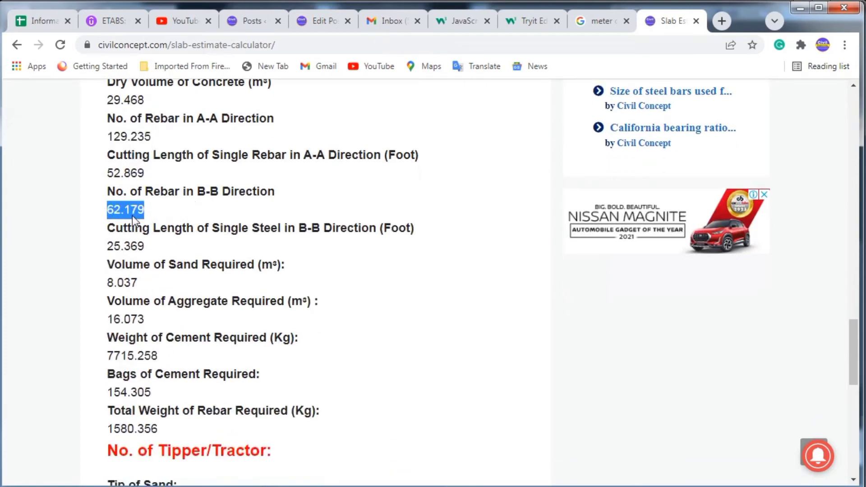
click(161, 212)
scroll(226, 217, down, 1)
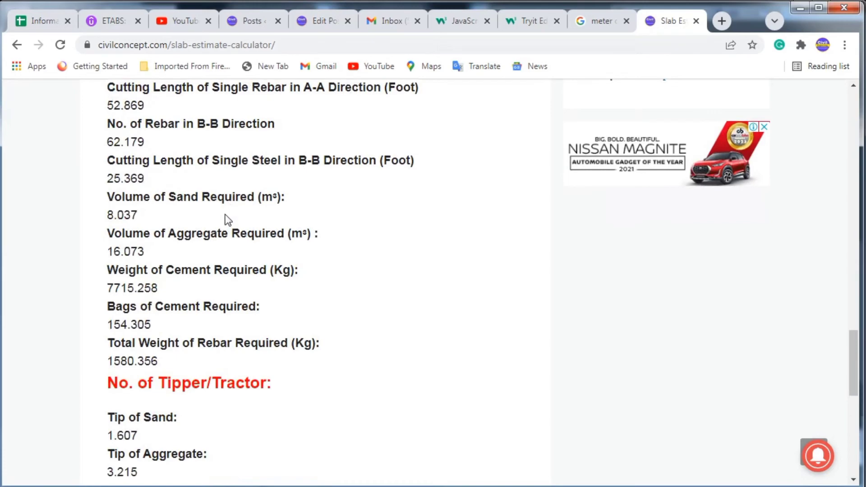
drag(175, 173, 96, 183)
click(158, 179)
Review the required sand and aggregate volumes, cement weight and bags, and total rebar weight in the results.
drag(163, 206, 114, 215)
click(161, 220)
scroll(171, 207, down, 1)
double_click(114, 189)
scroll(167, 217, down, 1)
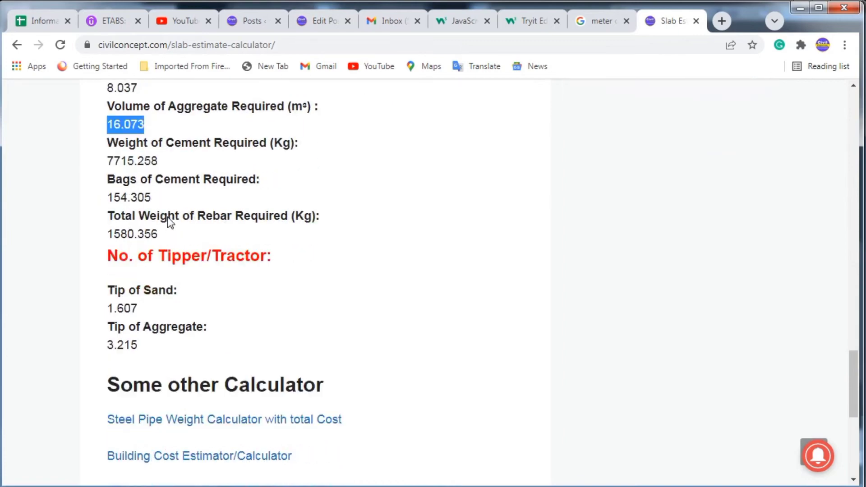
scroll(223, 162, up, 1)
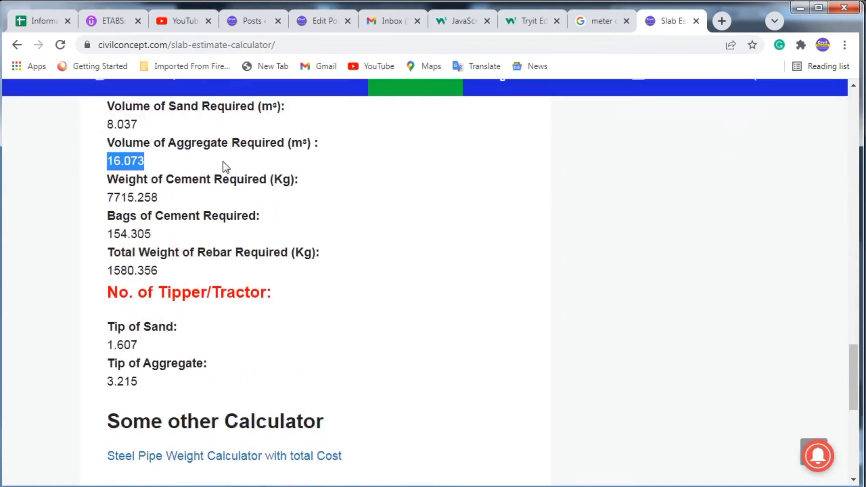
drag(168, 221, 114, 221)
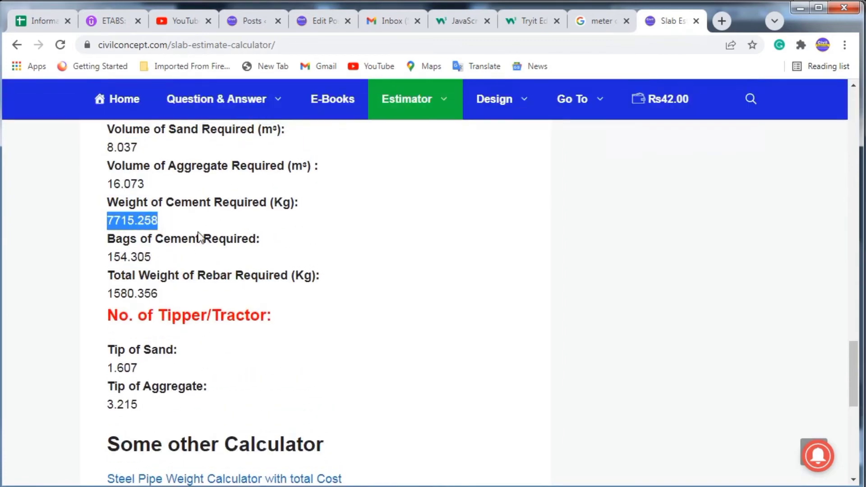
drag(168, 257, 106, 260)
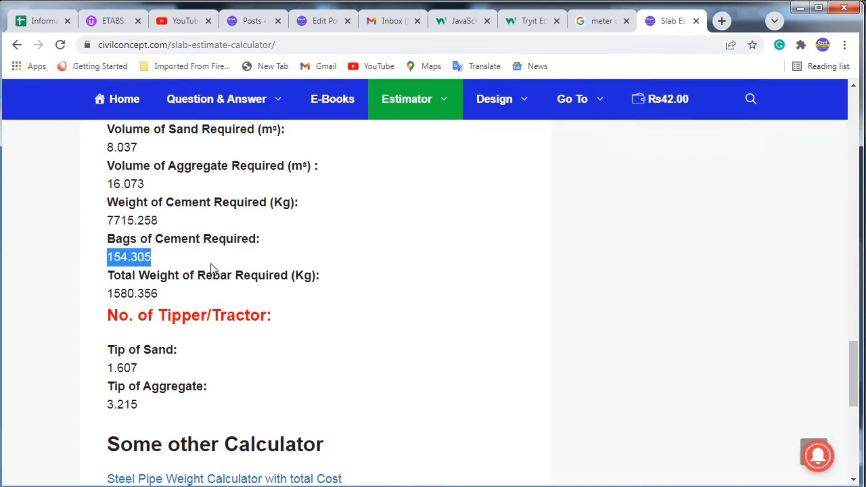
scroll(190, 256, down, 1)
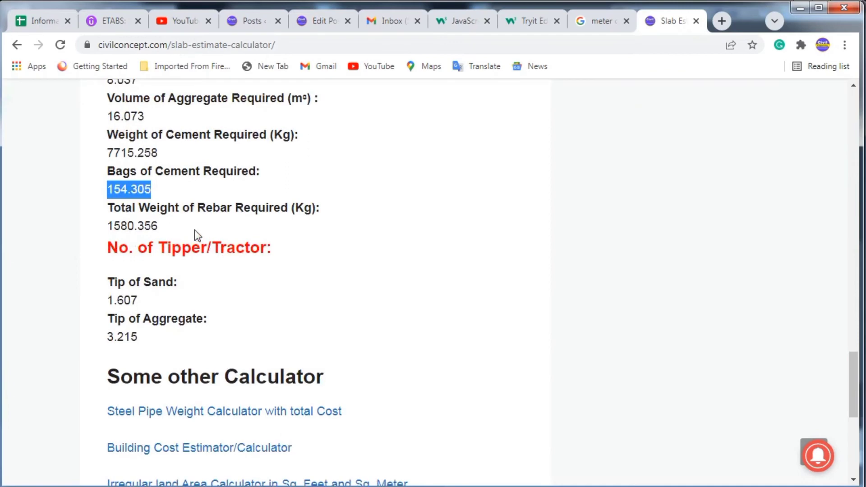
click(193, 231)
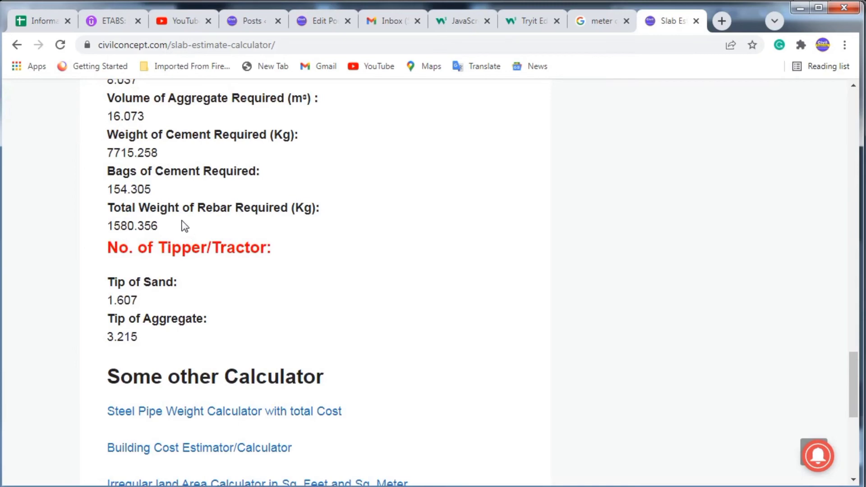
scroll(191, 228, down, 1)
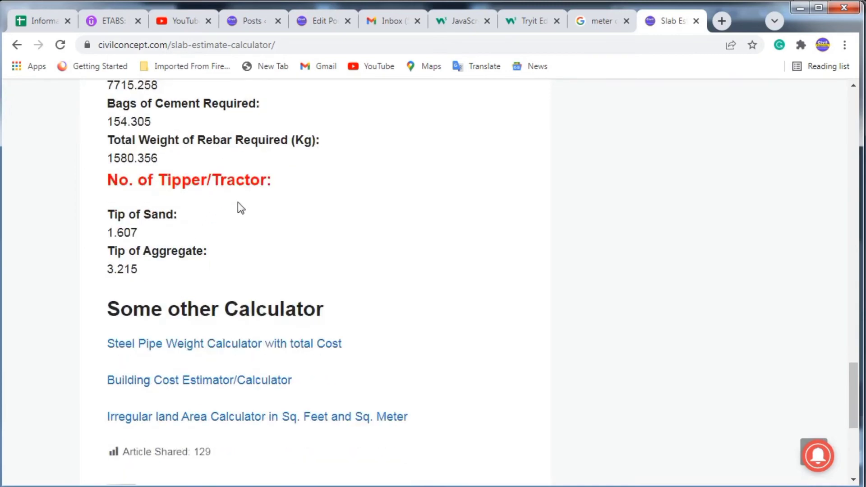
Review the number of tipper or tractor loads required for sand and aggregate in the slab estimate results.
click(162, 235)
scroll(202, 234, down, 1)
scroll(204, 228, up, 1)
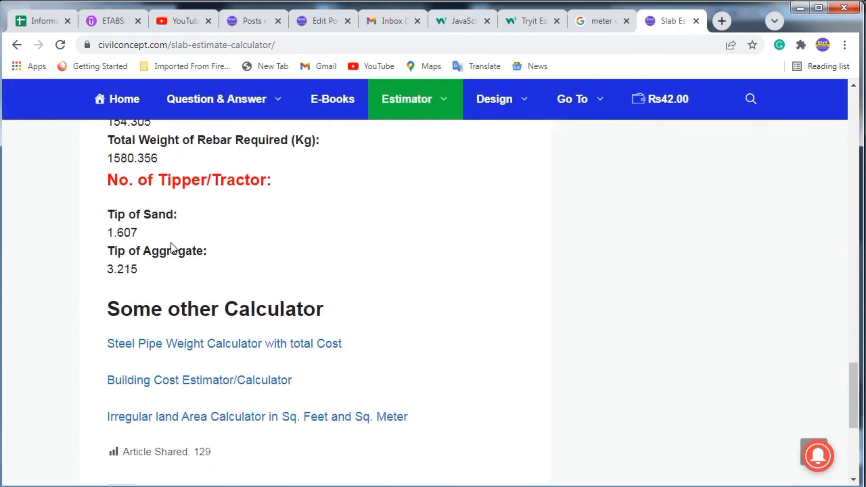
scroll(222, 263, up, 2)
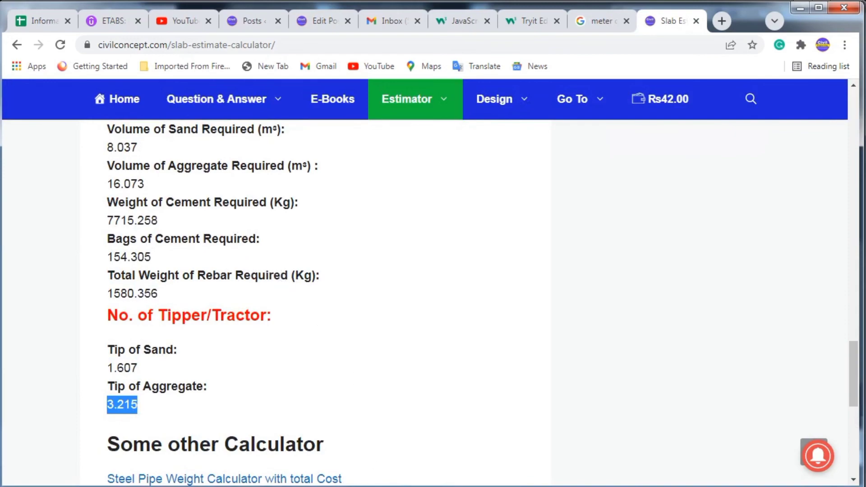
Switch to AutoCAD and inspect the building plan's grid, beams and dimensions behind the slab estimate.
key(alt+Tab)
scroll(445, 267, down, 3)
scroll(444, 267, up, 3)
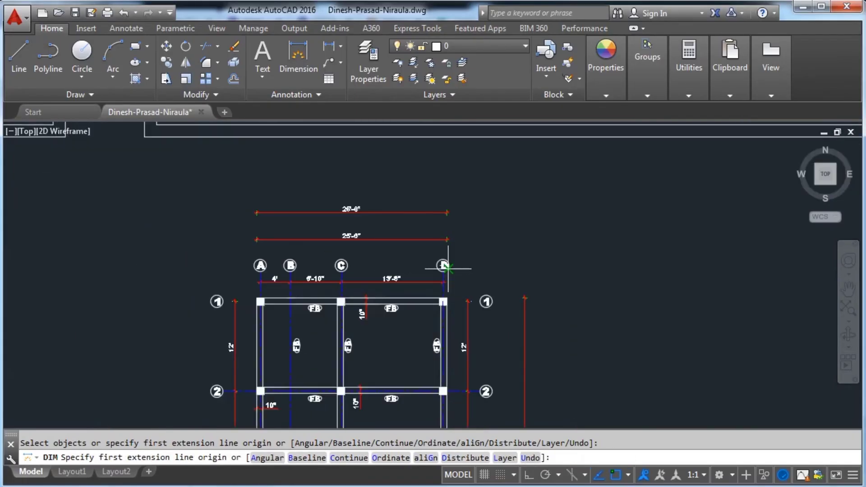
scroll(379, 245, up, 2)
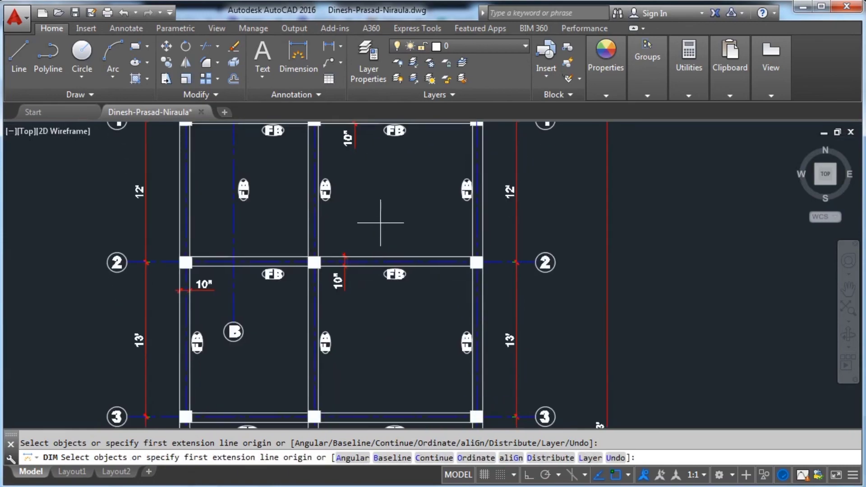
Return to the slab estimate calculator in Chrome and recheck the entered slab dimensions and rebar details.
scroll(309, 253, down, 2)
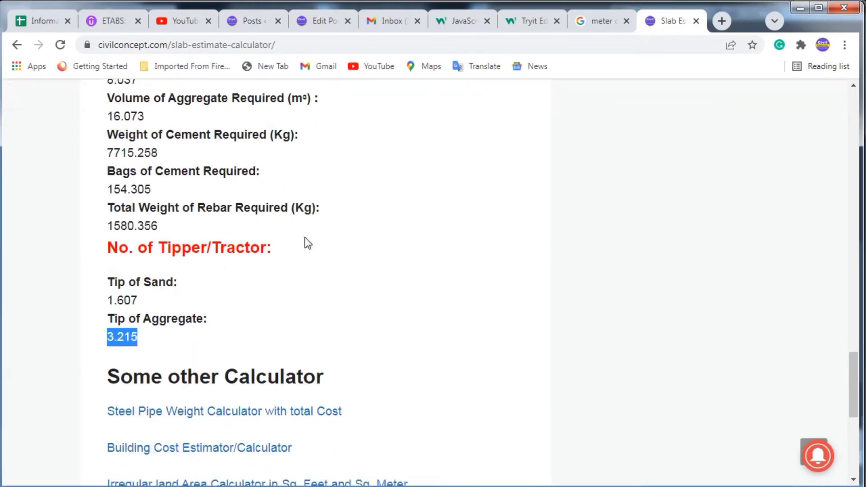
scroll(310, 242, up, 2)
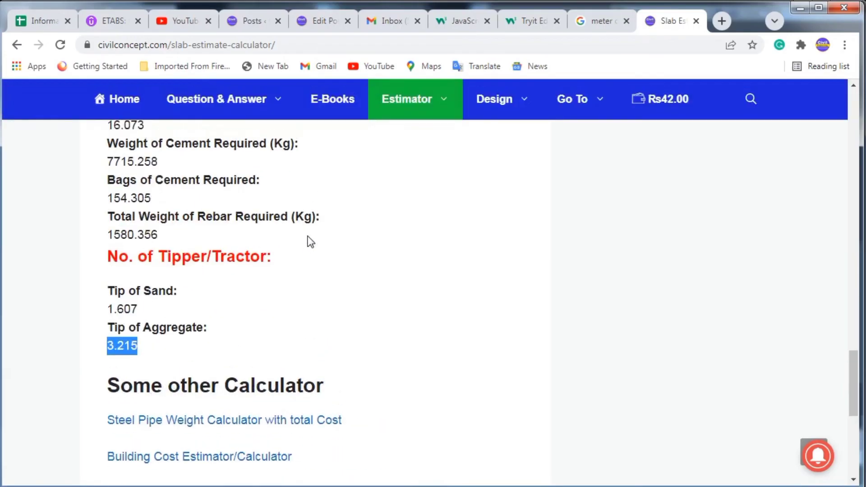
scroll(387, 263, up, 15)
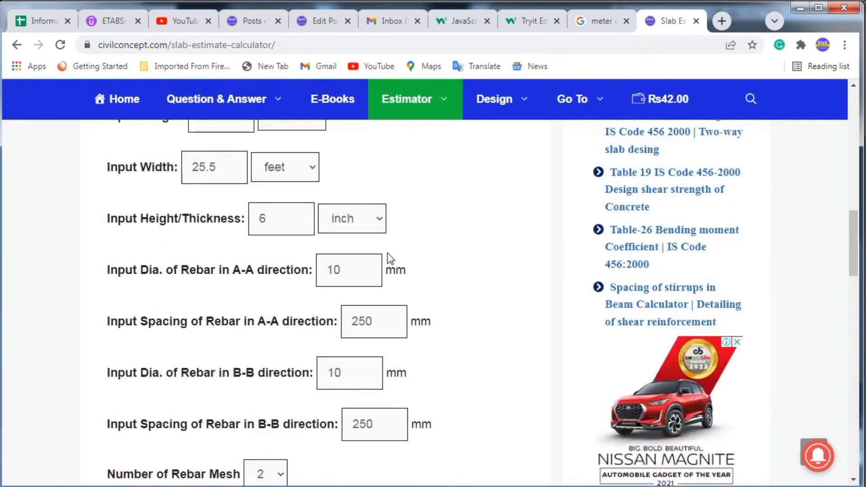